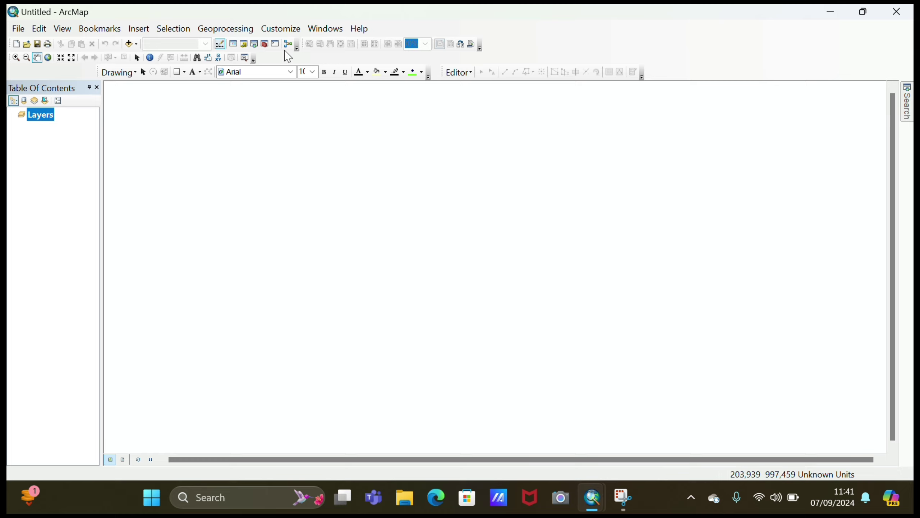
left_click(268, 32)
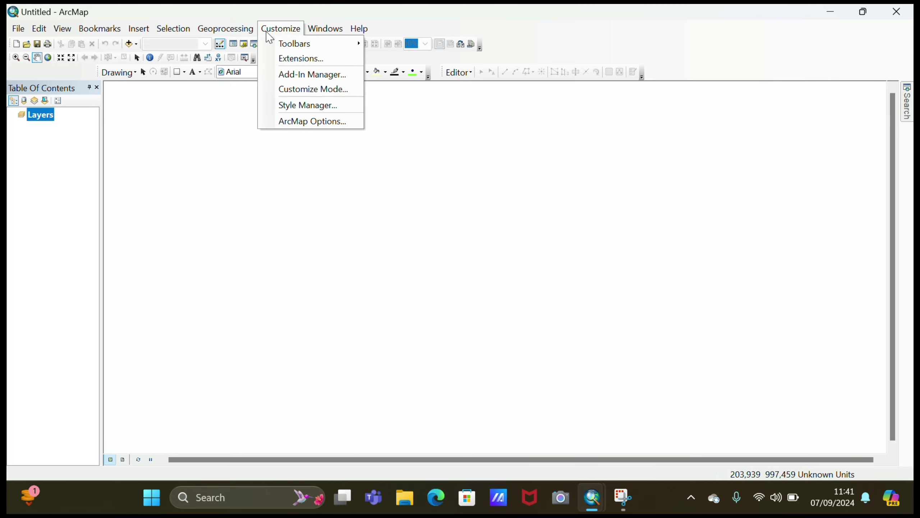
mouse_move(286, 43)
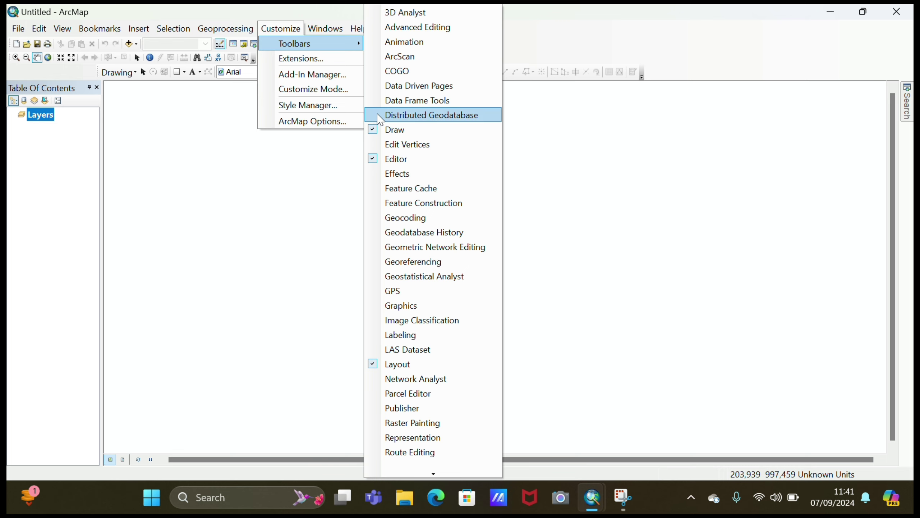
mouse_move(433, 473)
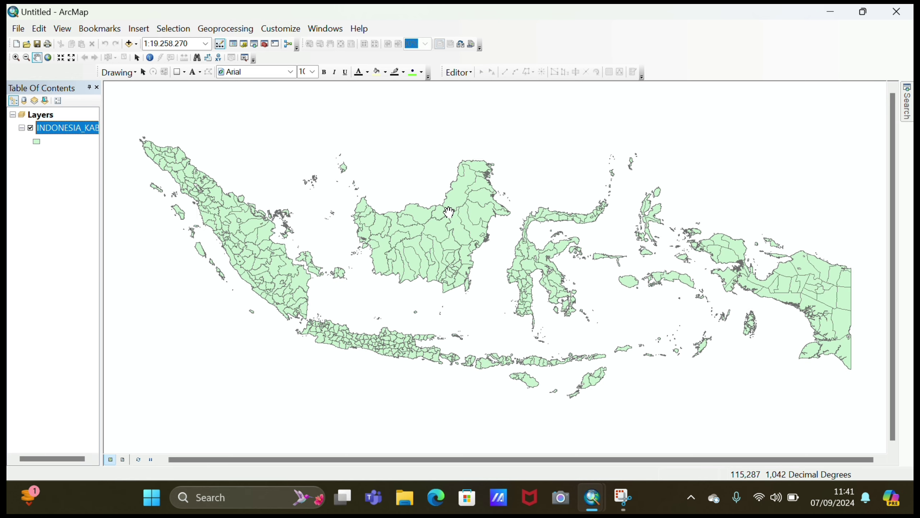
left_click(388, 32)
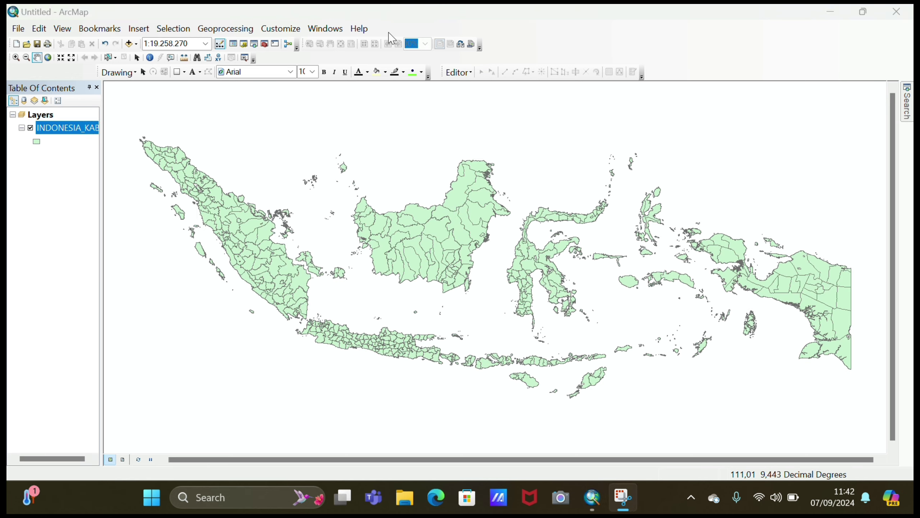
Open the INDONESIA_KAB layer's attribute table and start a selection by attributes.
left_click(77, 128)
right_click(77, 127)
left_click(112, 161)
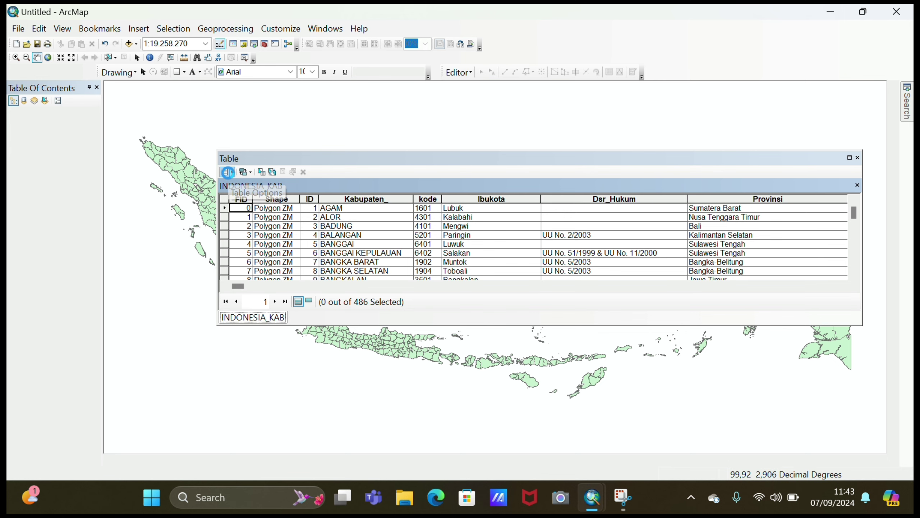
left_click(227, 172)
left_click(256, 194)
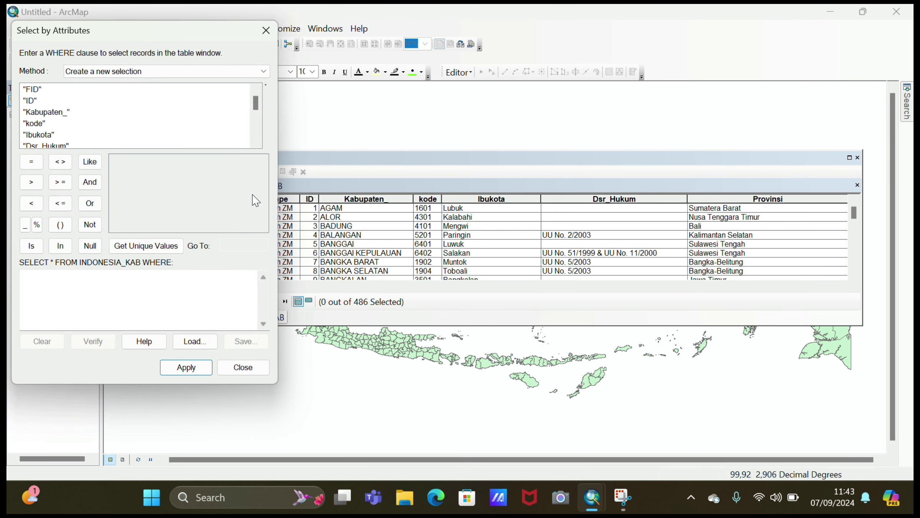
Build the selection query "Kabupaten_" = 'BELITUNG TIMUR' from the field's unique values.
double_click(60, 115)
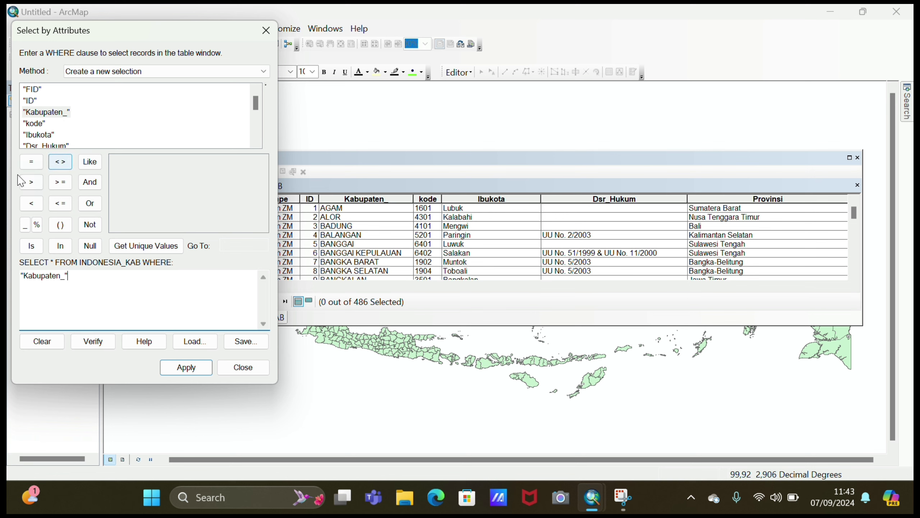
left_click(34, 165)
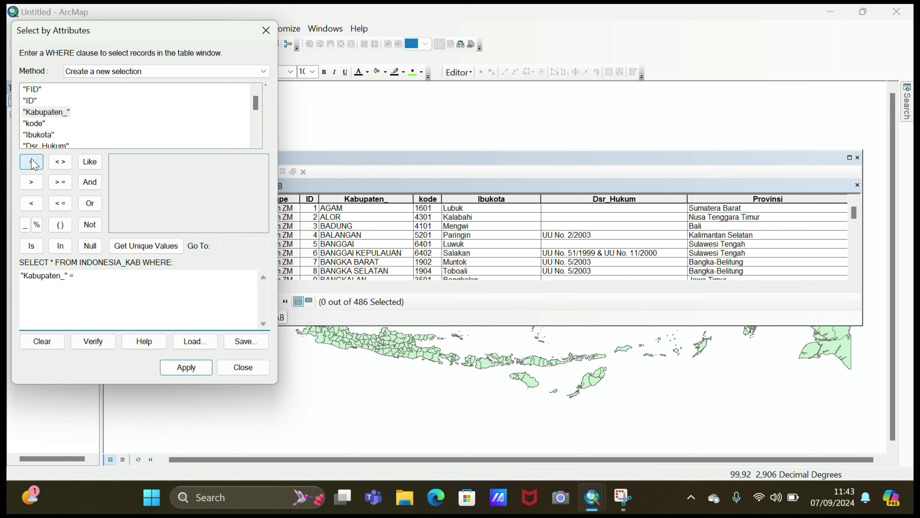
left_click(146, 249)
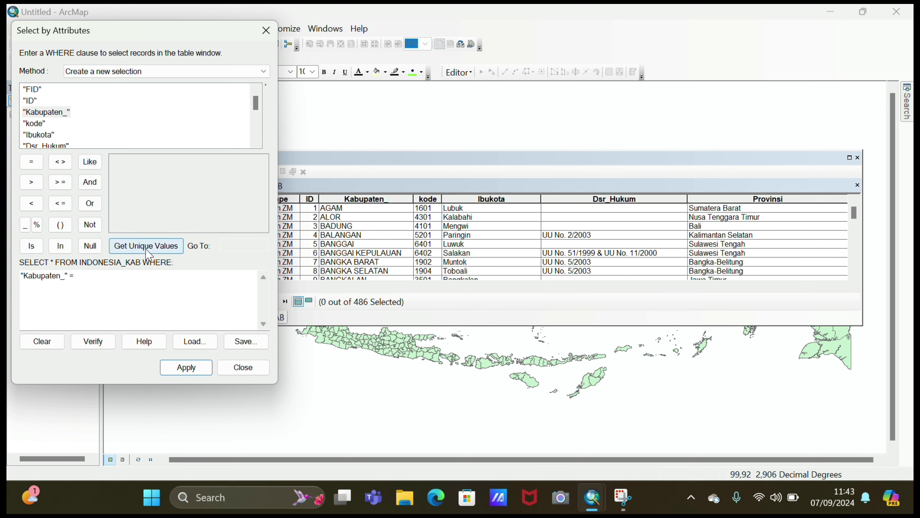
left_click(239, 248)
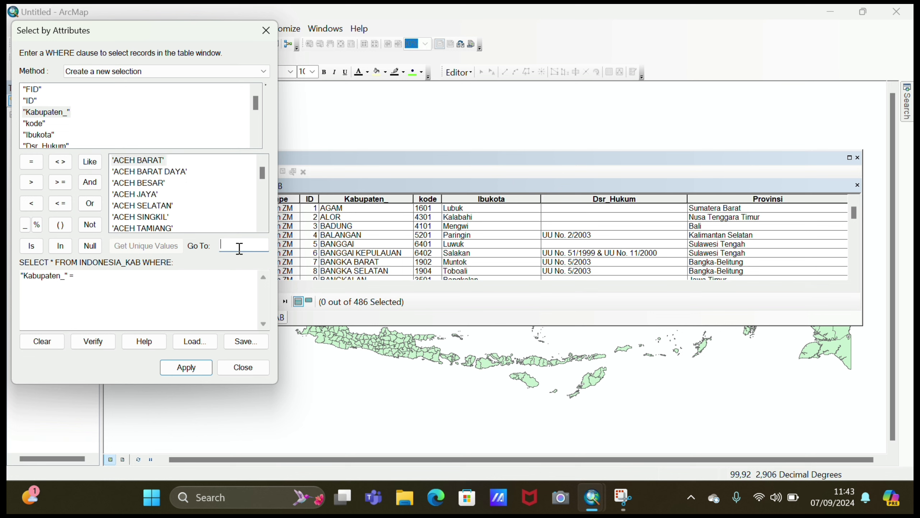
type("B")
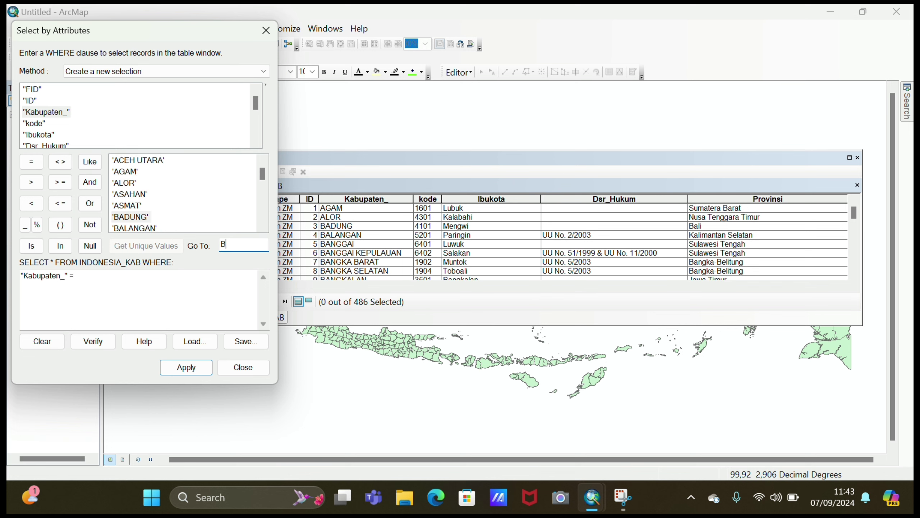
type("elit")
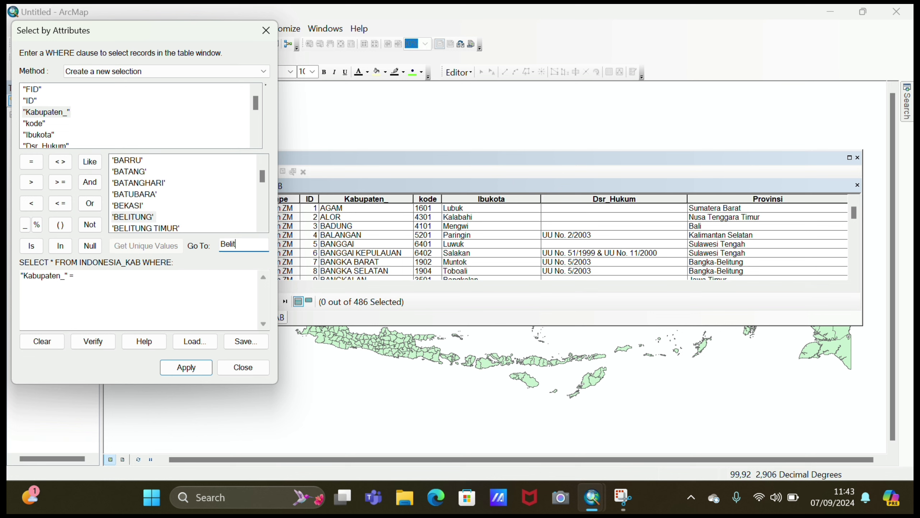
left_click(151, 225)
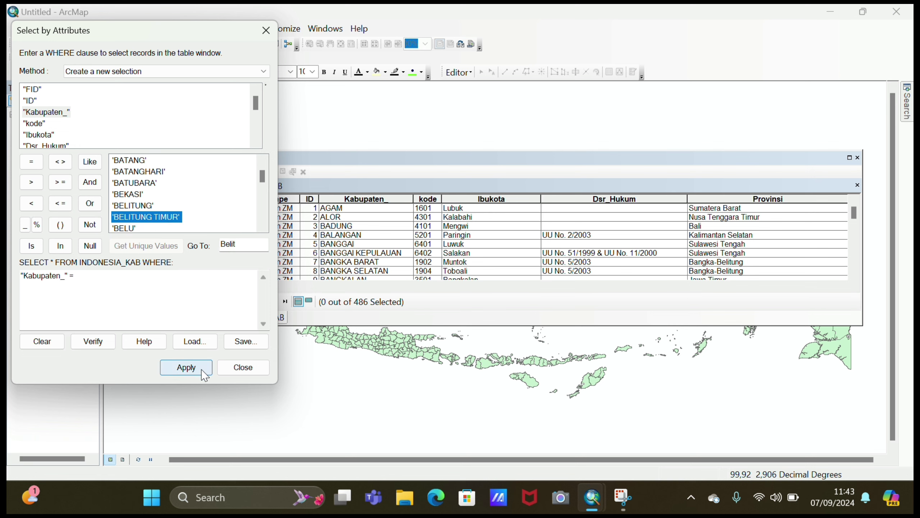
double_click(156, 219)
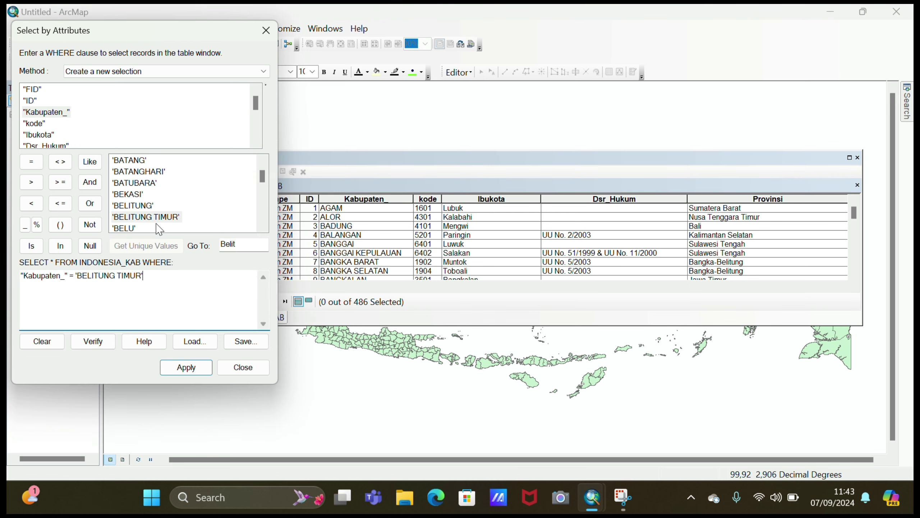
Apply the attribute query to select the regency, and close the query dialog and the attribute table.
left_click(177, 369)
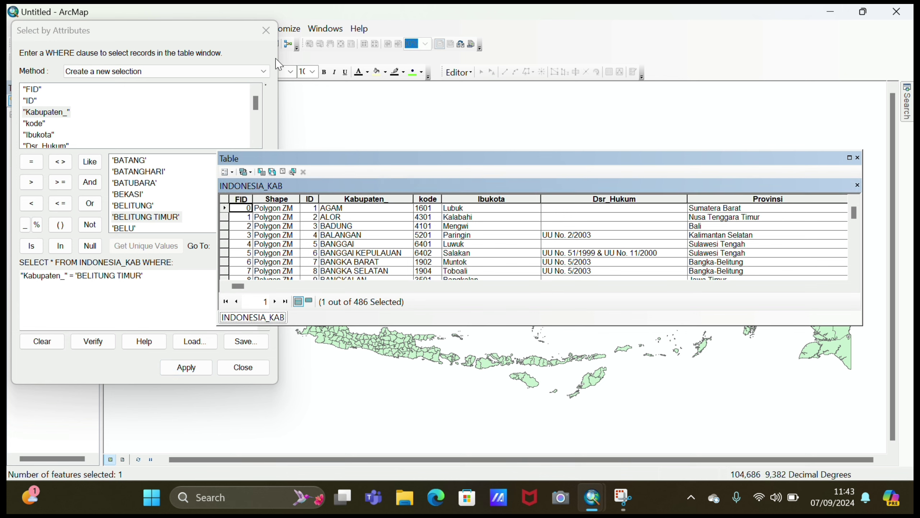
left_click(266, 31)
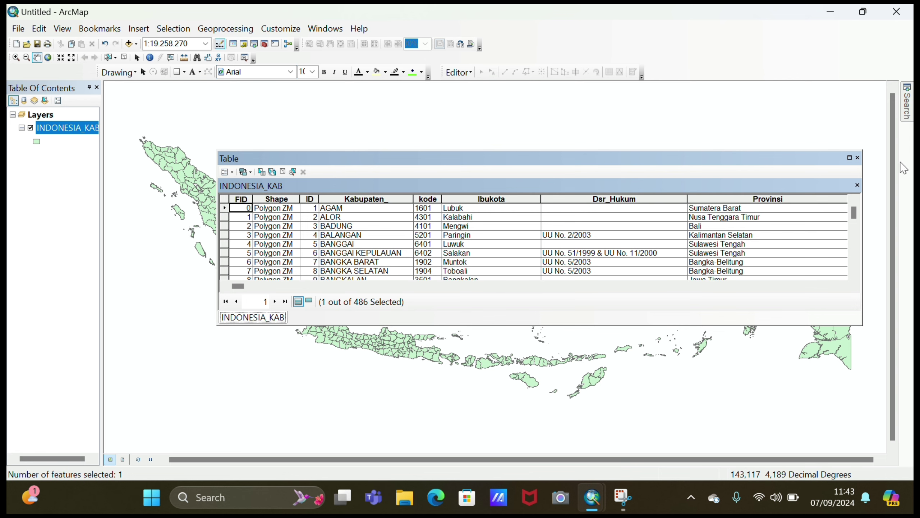
left_click(858, 158)
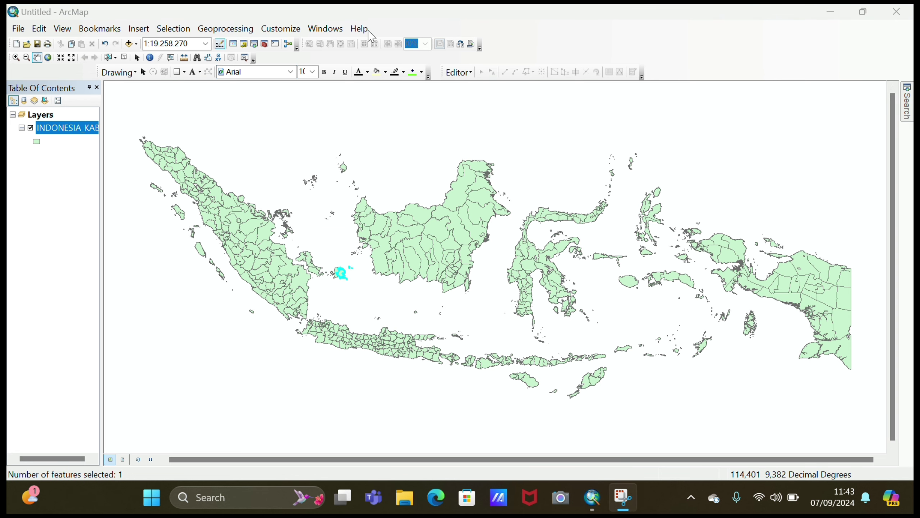
Export the selected Belitung Timur feature with the layer's source coordinate system and add the exported data to the map.
left_click(16, 57)
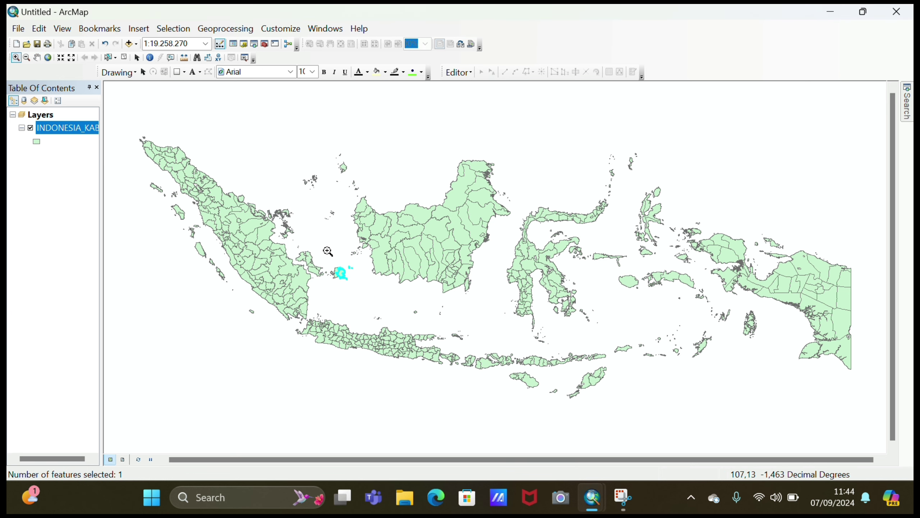
left_click_drag(322, 253, 373, 291)
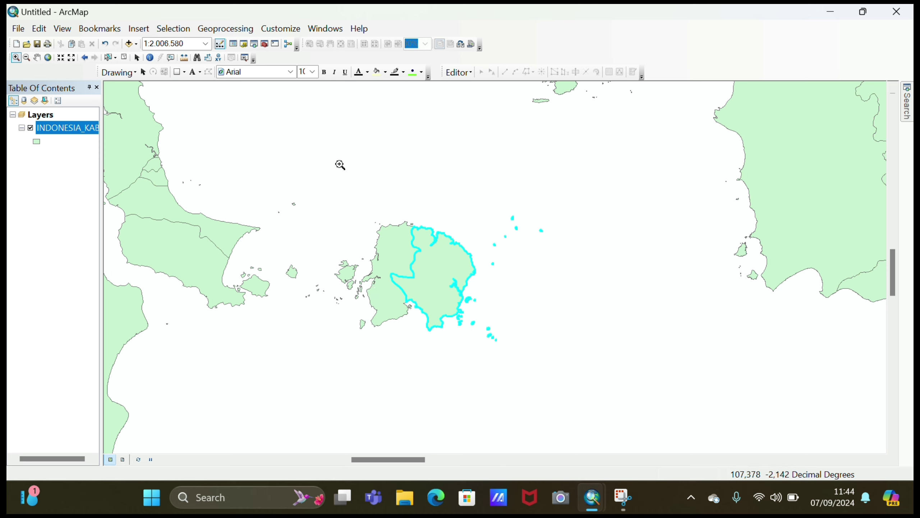
left_click(378, 30)
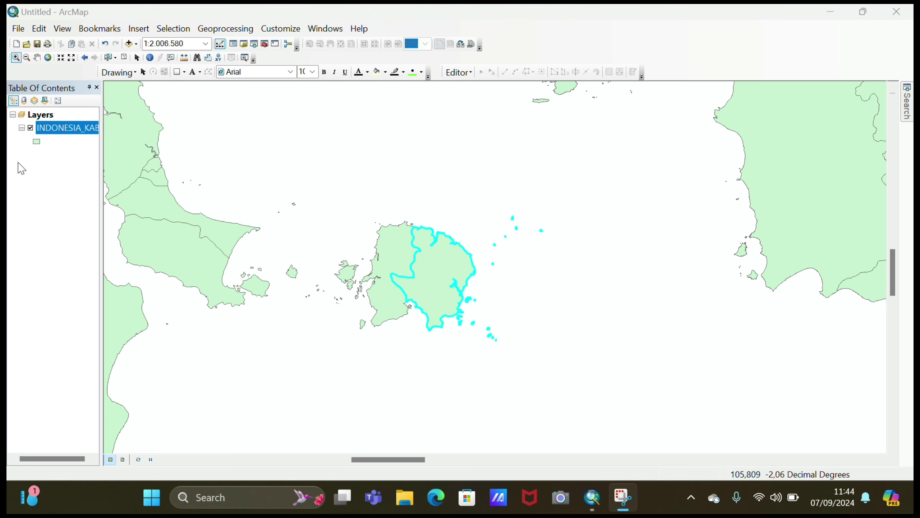
right_click(73, 133)
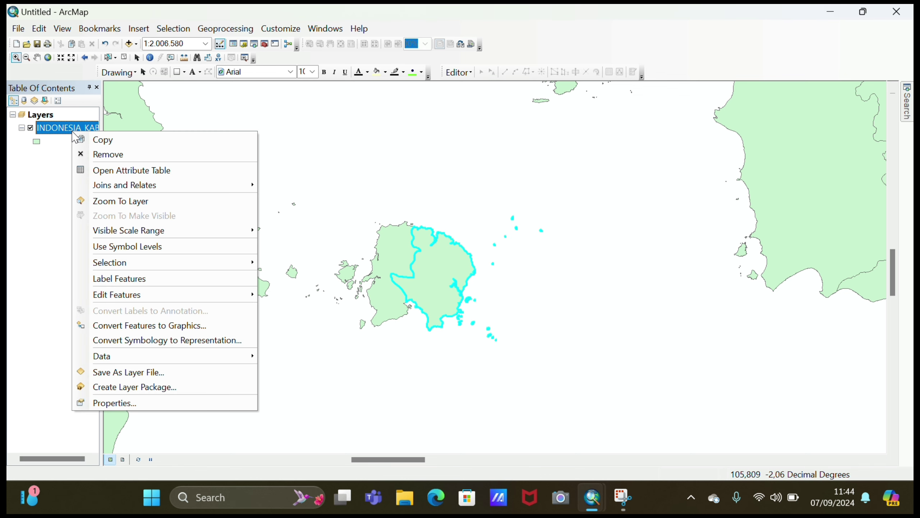
mouse_move(220, 359)
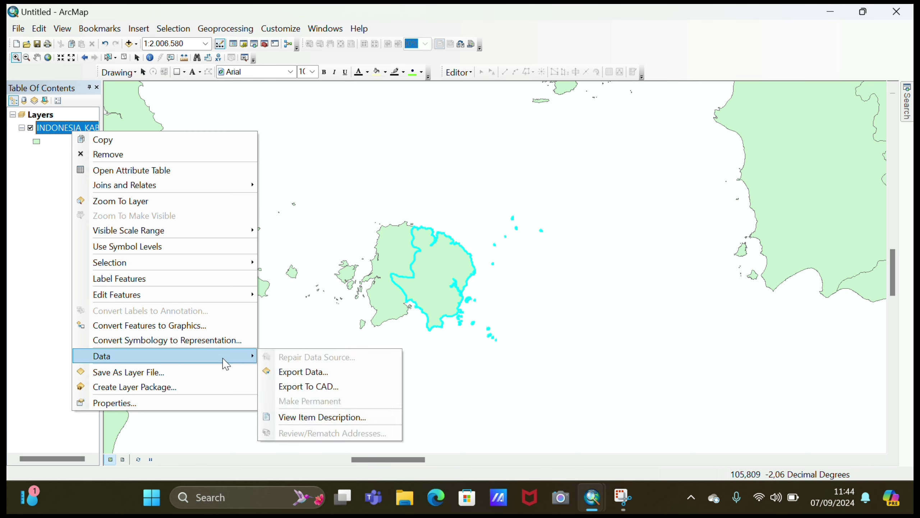
left_click(303, 372)
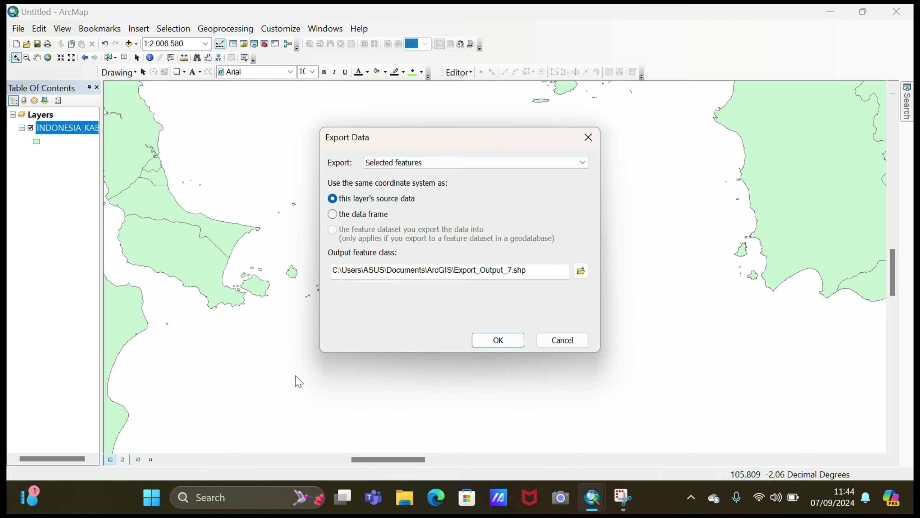
left_click(495, 341)
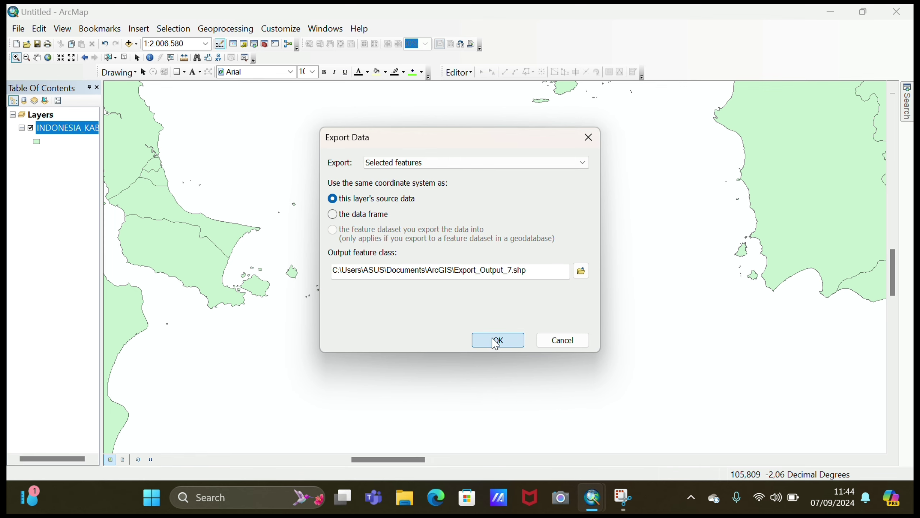
left_click(510, 302)
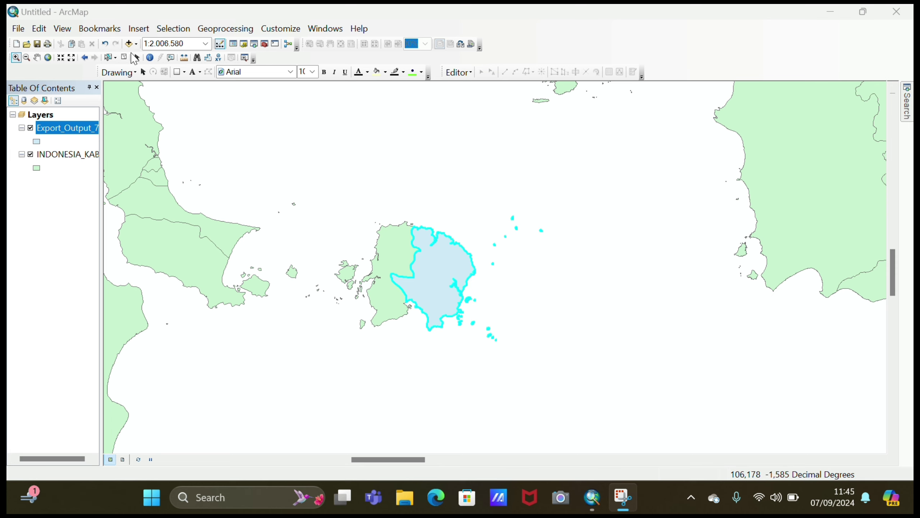
Add the Imagery basemap to the map.
left_click(136, 44)
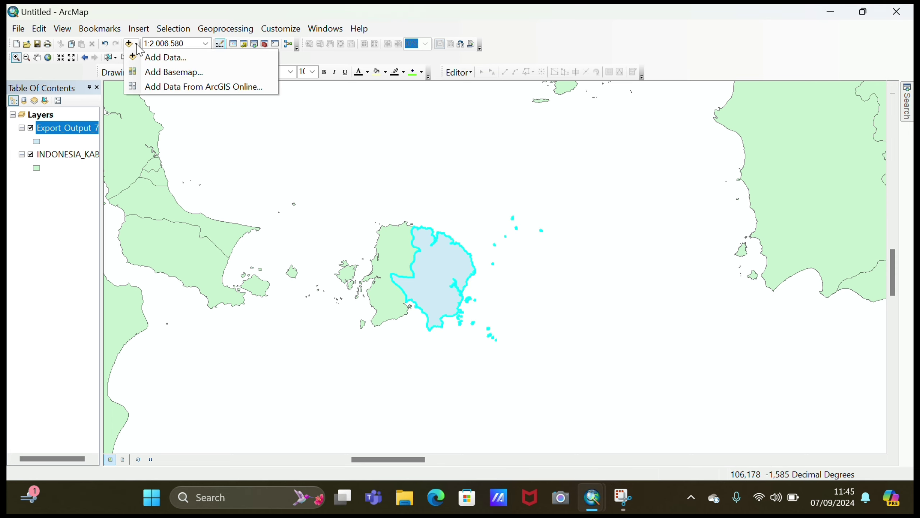
left_click(171, 78)
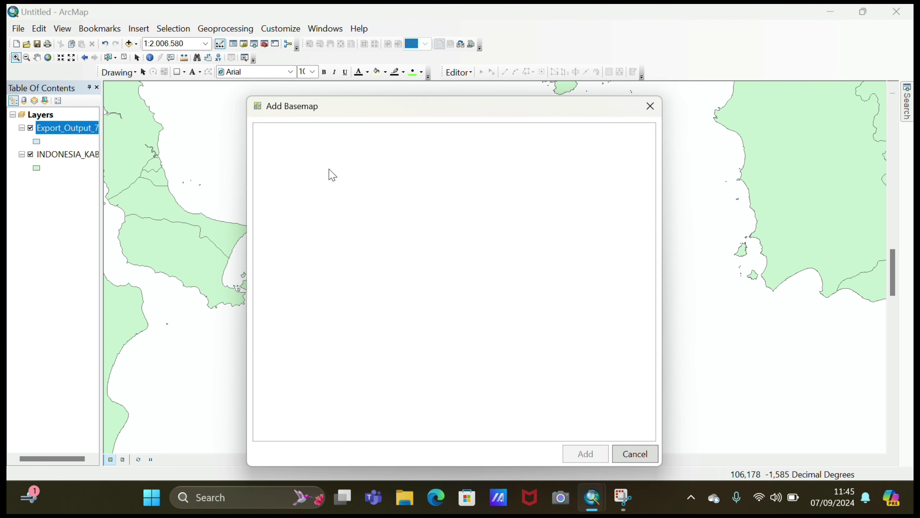
left_click(313, 183)
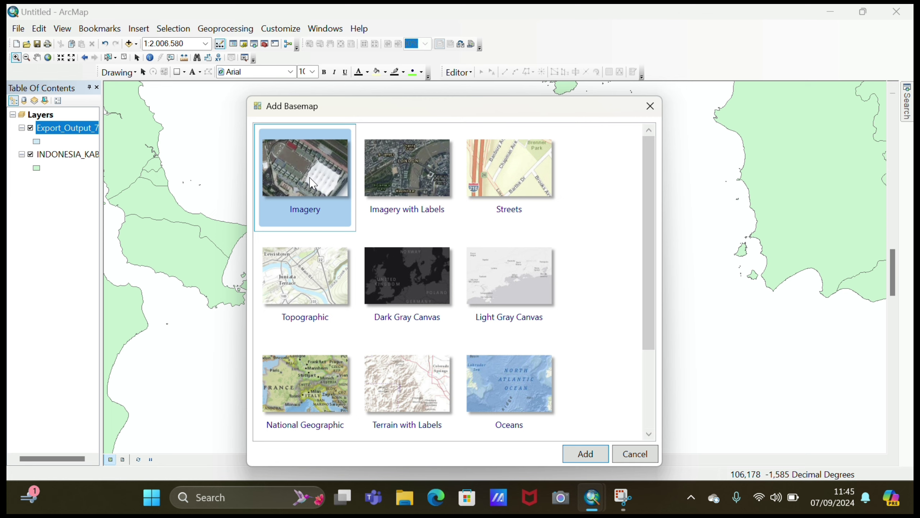
double_click(326, 188)
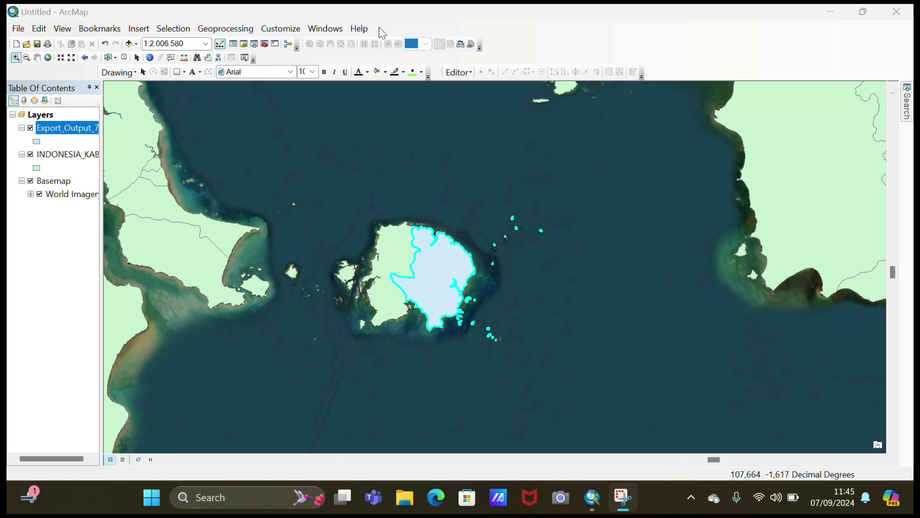
Start a new shapefile in the Home - Documents\ArcGIS folder, named "Lokasi penelitian kab belitung timur", with the Point feature type.
left_click(254, 44)
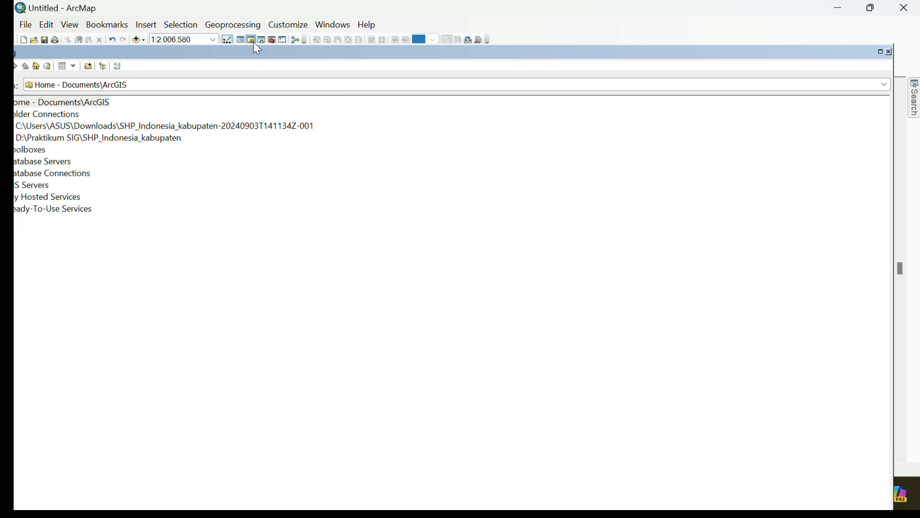
right_click(88, 105)
mouse_move(166, 187)
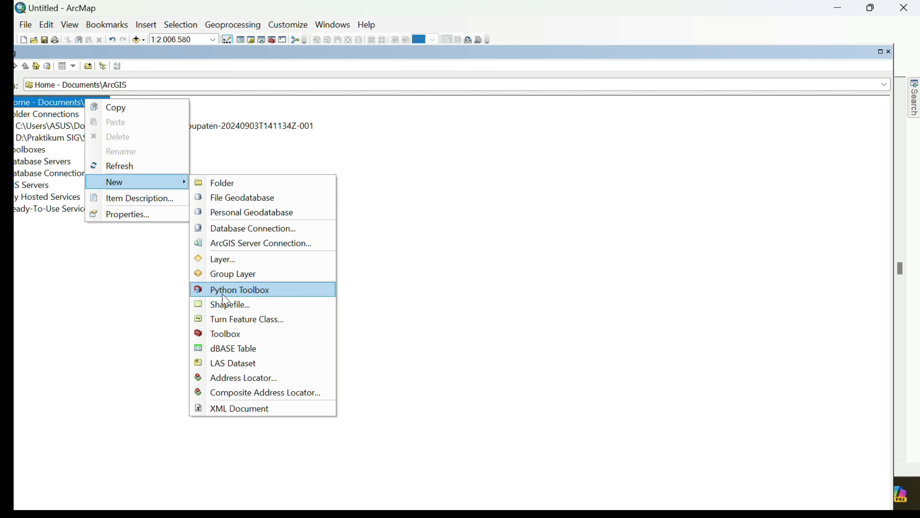
left_click(234, 305)
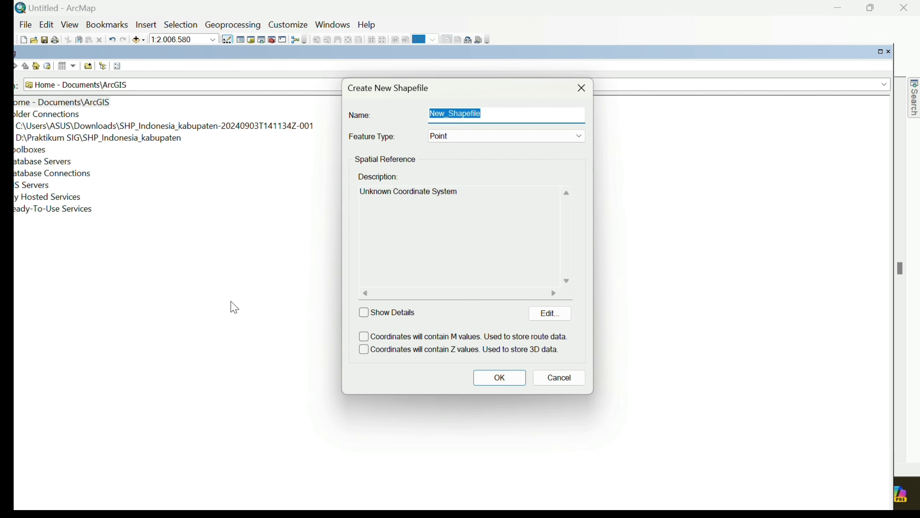
type("Lokasi pen")
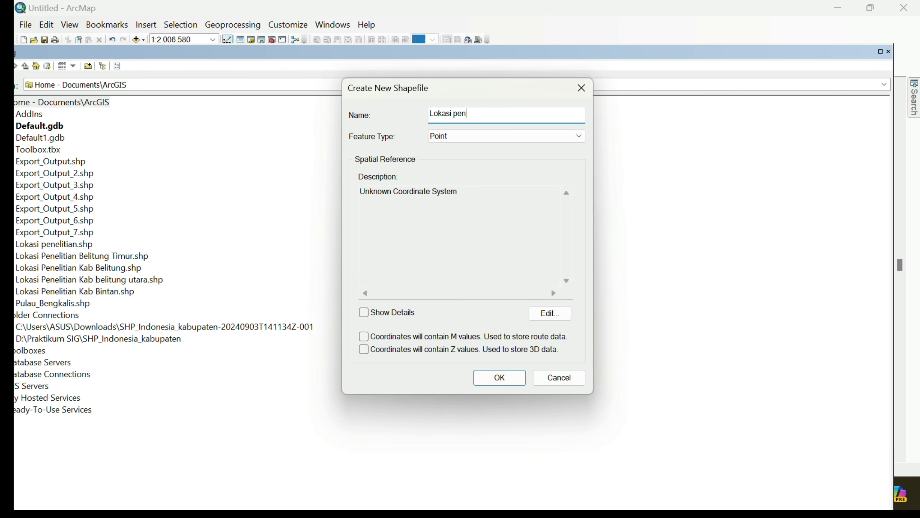
type("elitian kab belitung timur")
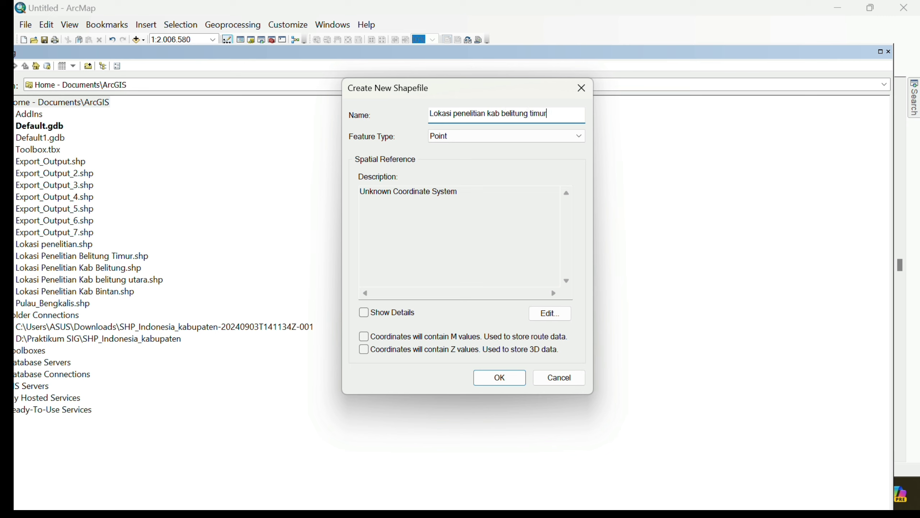
left_click(541, 136)
left_click(538, 146)
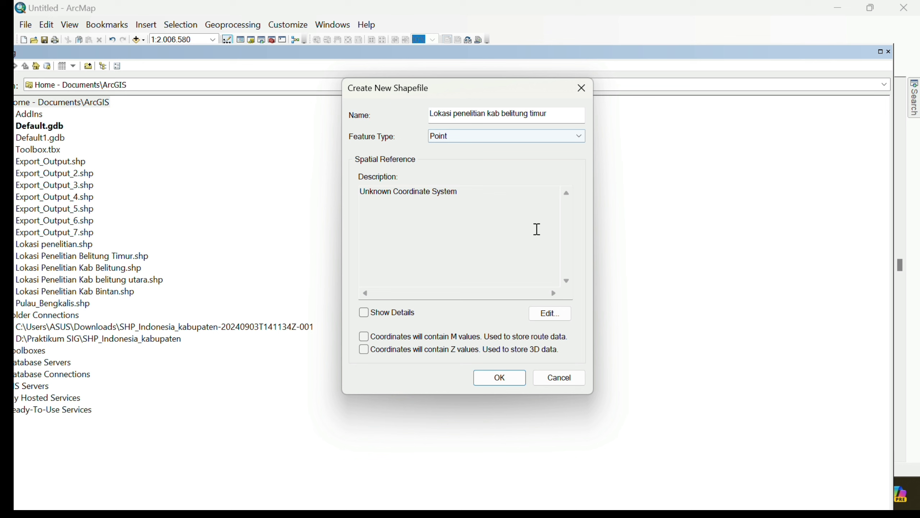
Assign the World geographic coordinate system WGS 1984 to the new shapefile and create it.
left_click(562, 318)
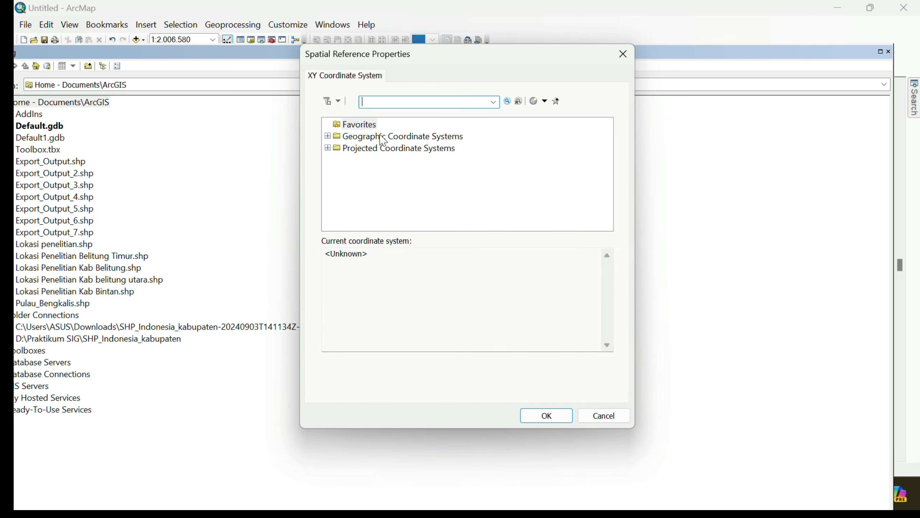
left_click(327, 135)
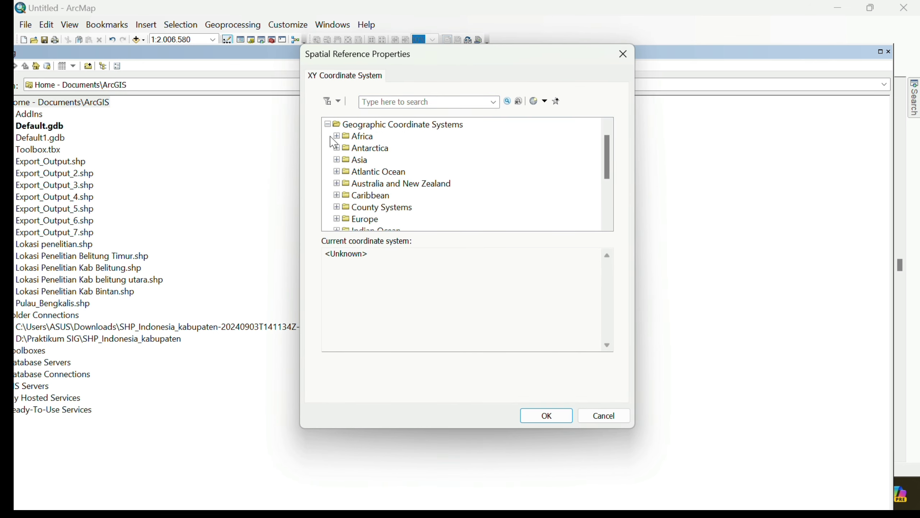
scroll(611, 224, "down", 3)
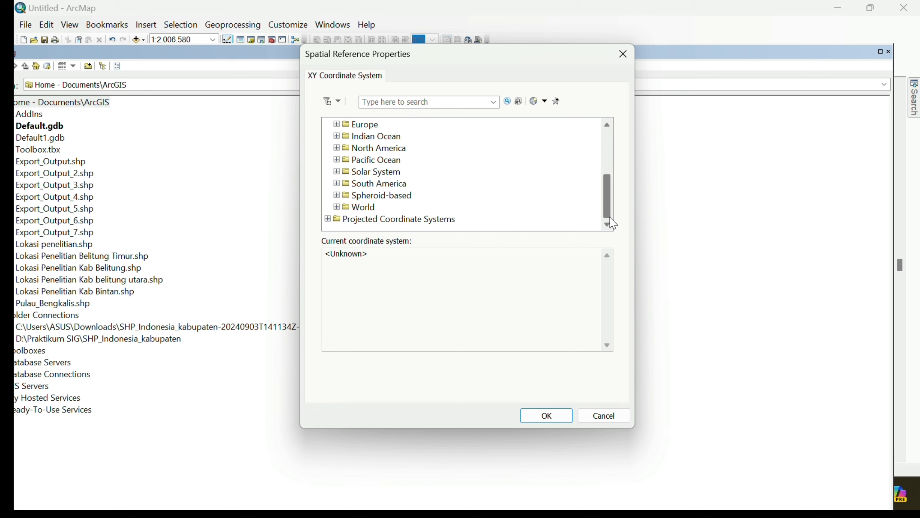
left_click(337, 207)
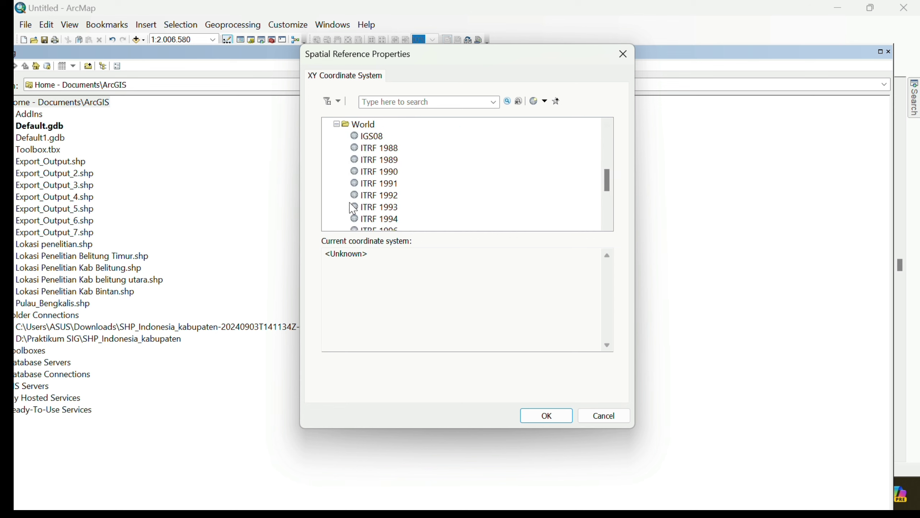
left_click(604, 207)
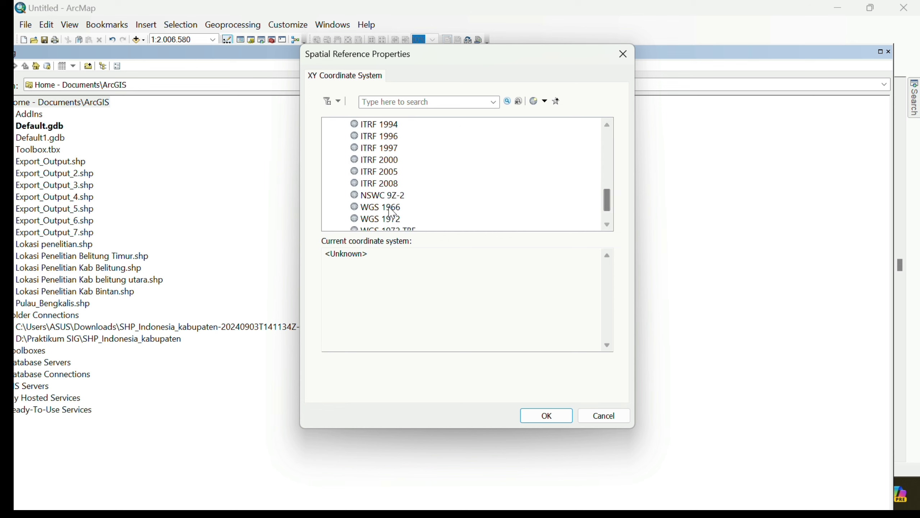
scroll(608, 222, "down", 1)
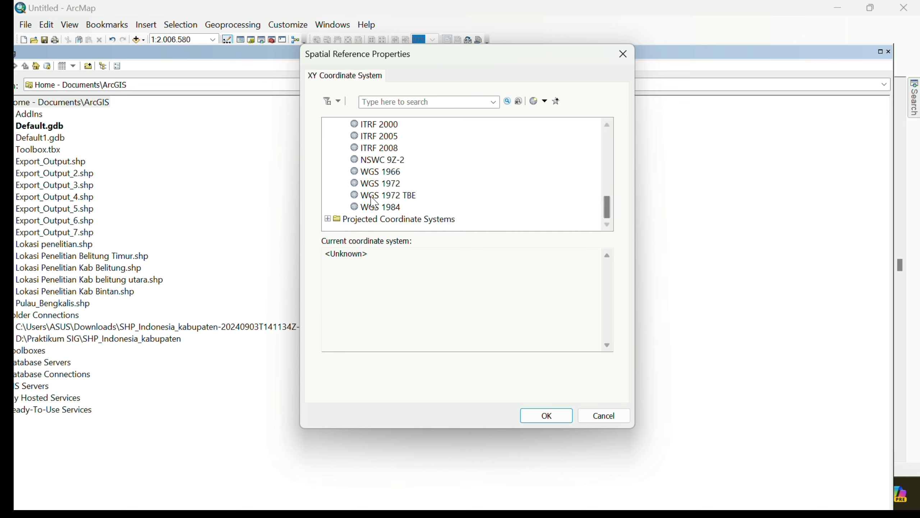
left_click(376, 207)
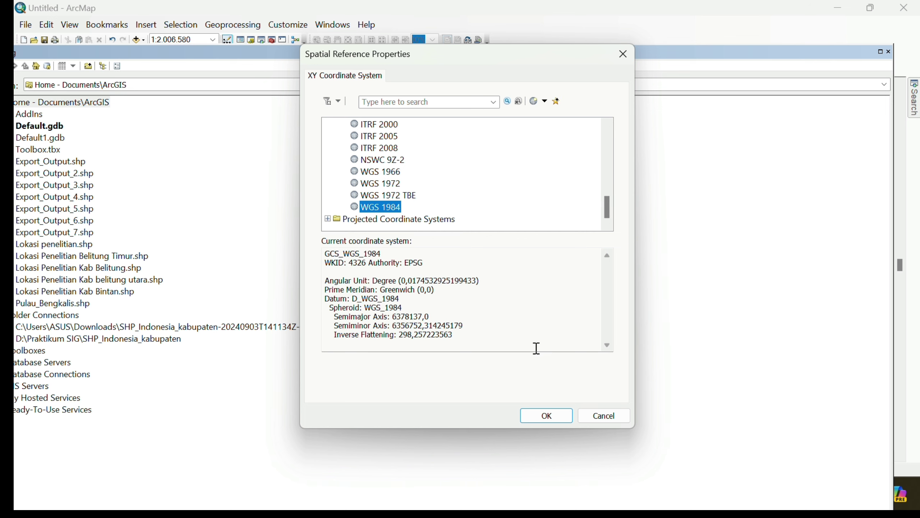
left_click(547, 417)
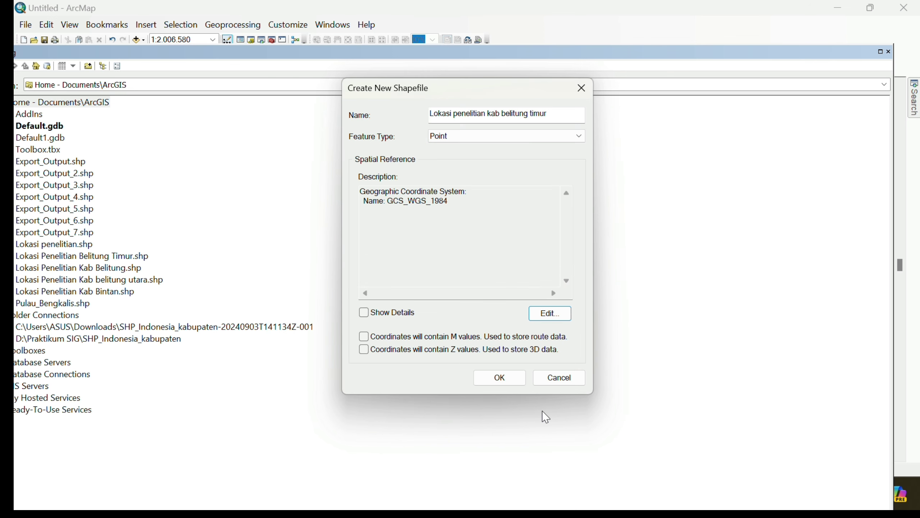
left_click(499, 377)
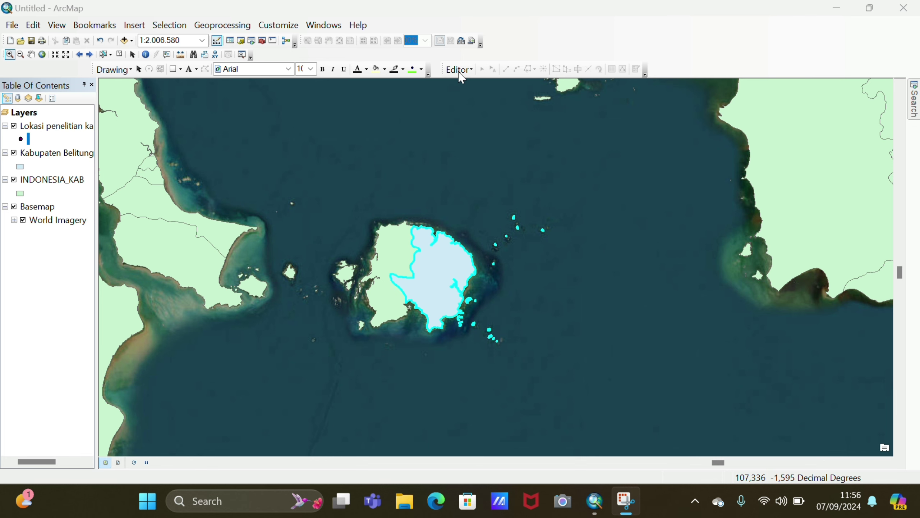
Start an editing session on the "Lokasi penelitian kab belitung timur" layer.
left_click(476, 73)
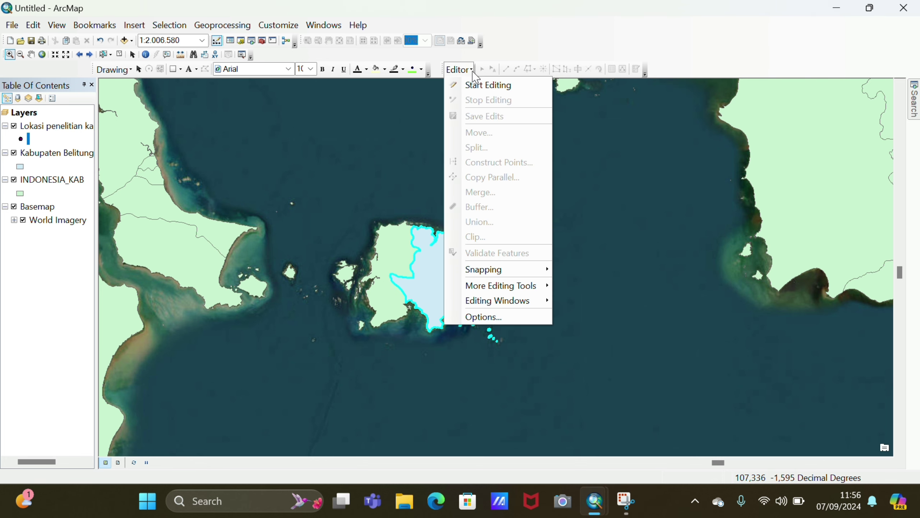
left_click(480, 86)
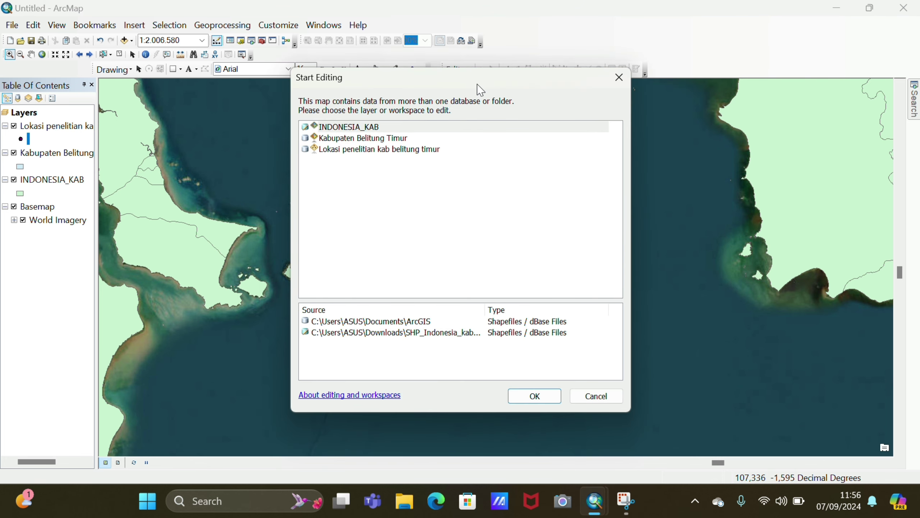
left_click(376, 149)
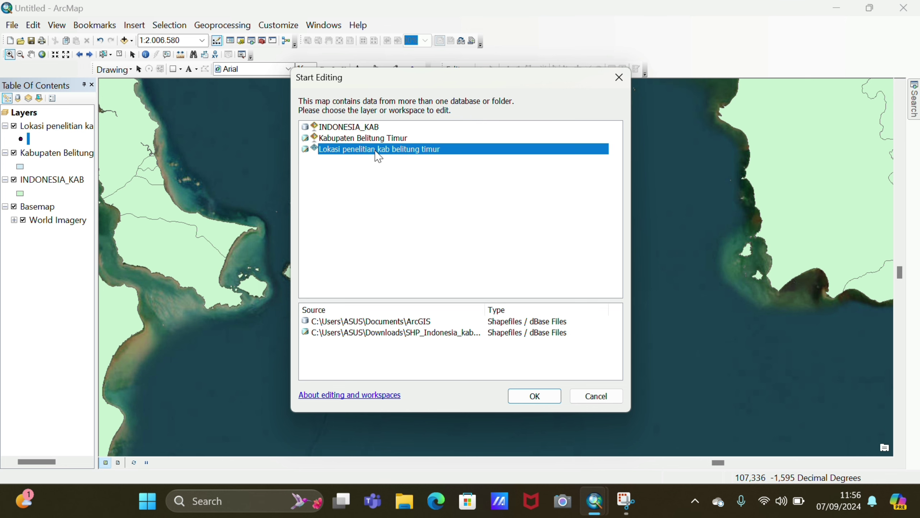
left_click(535, 396)
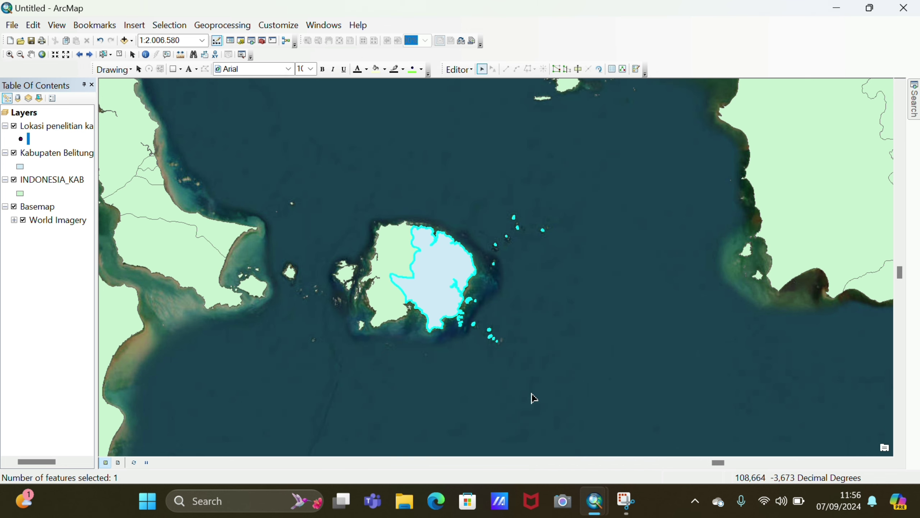
Show the feature creation templates and choose the "Lokasi penelitian kab belitung timur" template with the Point construction tool.
left_click(637, 70)
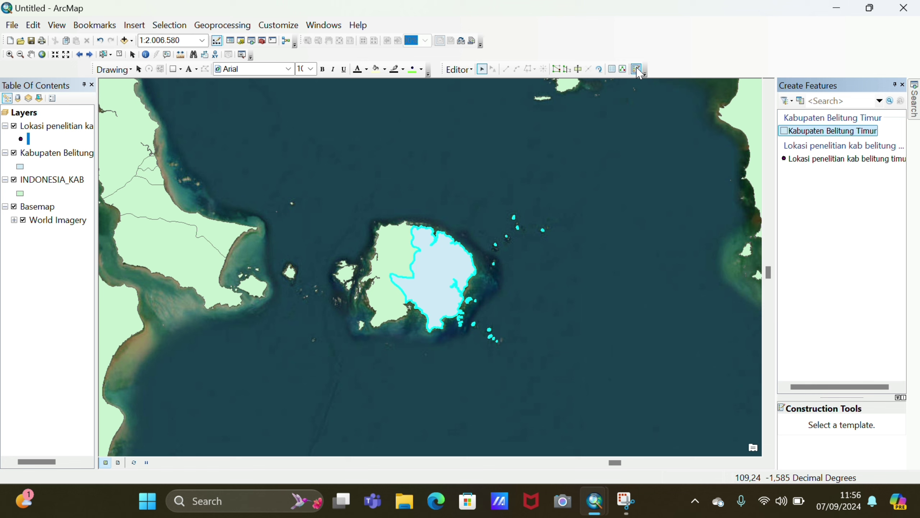
left_click(388, 27)
left_click(806, 159)
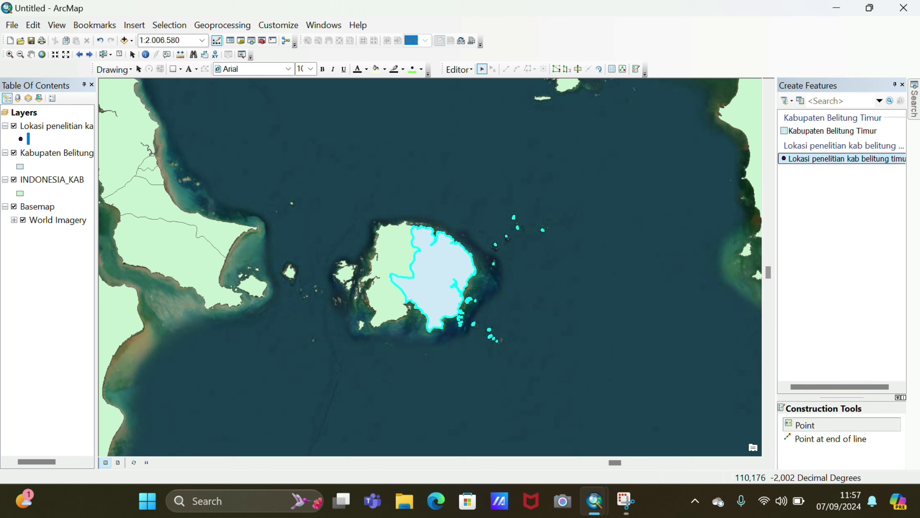
left_click(848, 427)
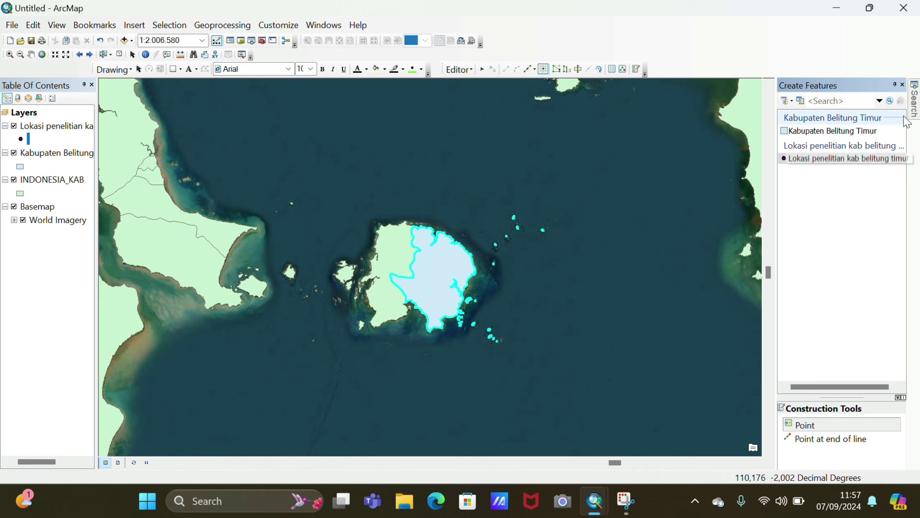
Change the research location layer's point symbol to a red Pushpin 2.
left_click(21, 140)
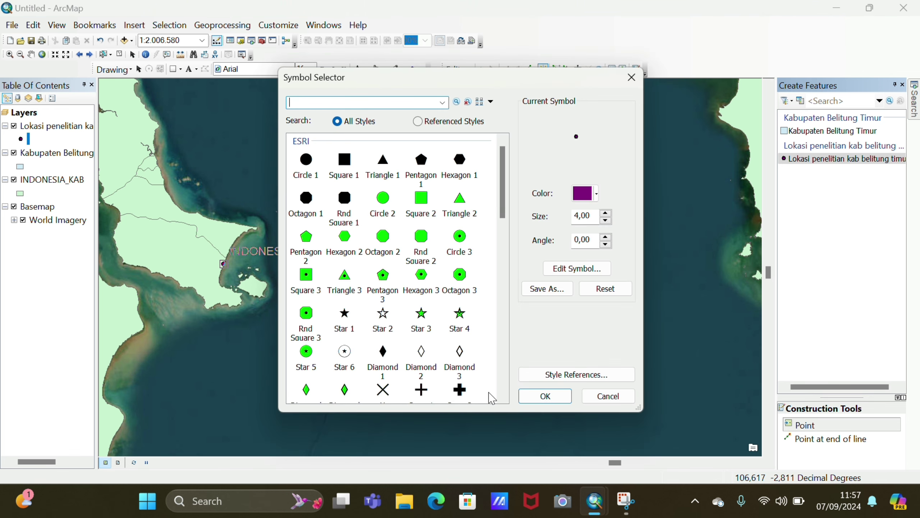
left_click(503, 396)
left_click(503, 397)
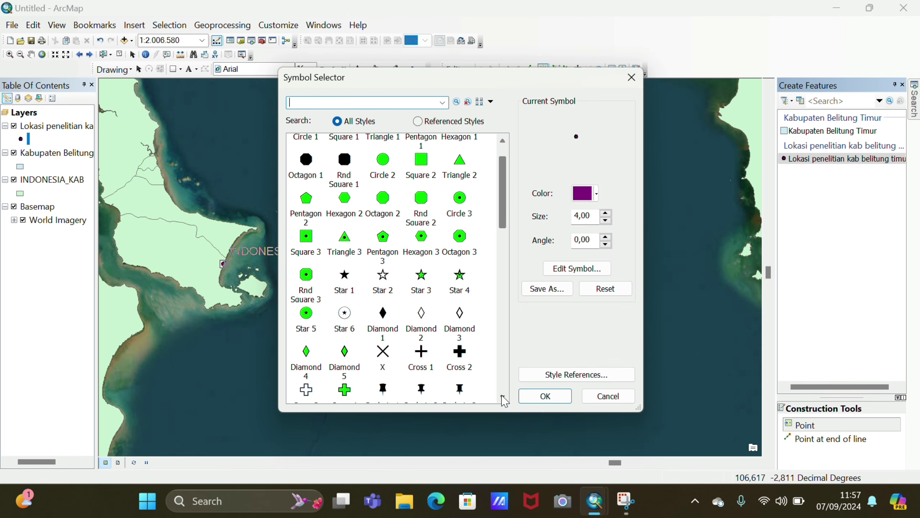
left_click(503, 396)
left_click(503, 396)
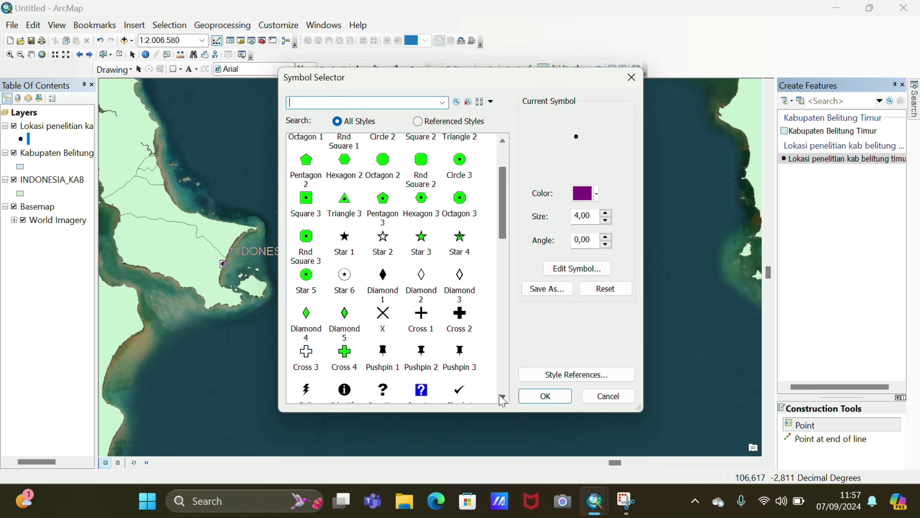
left_click(421, 354)
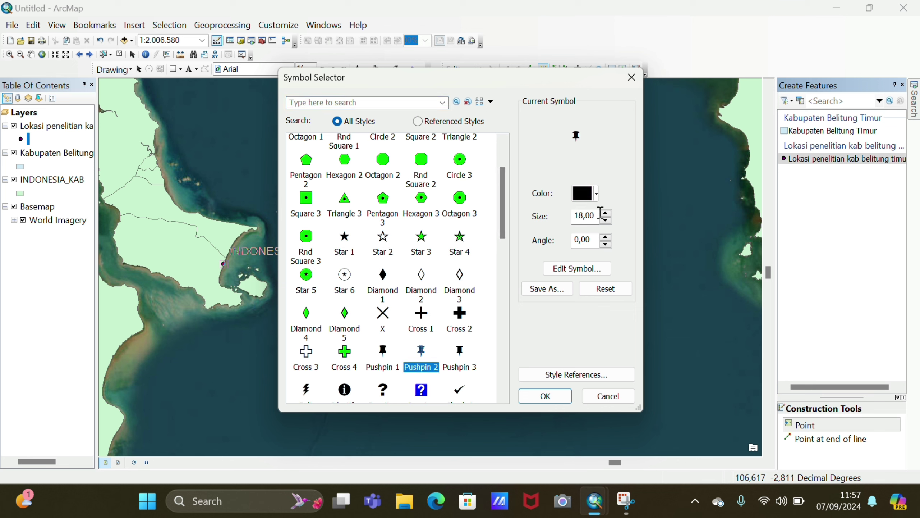
left_click(597, 199)
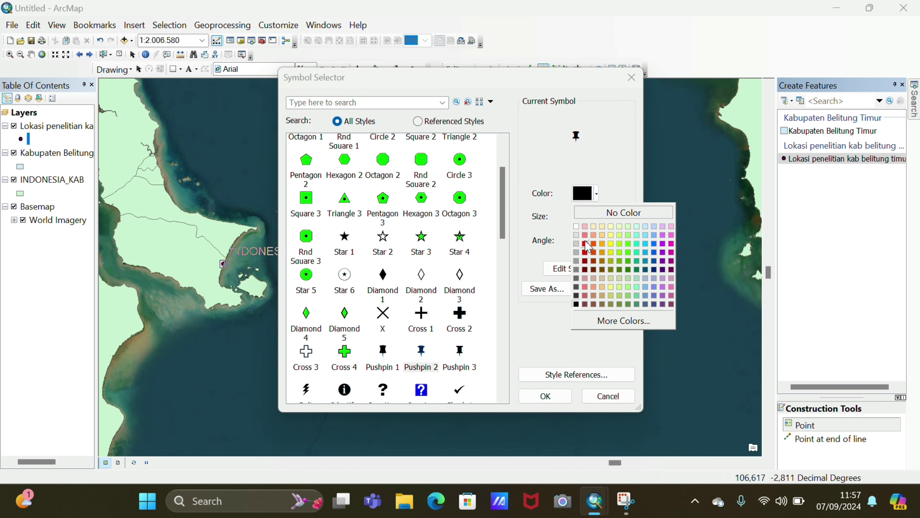
left_click(585, 246)
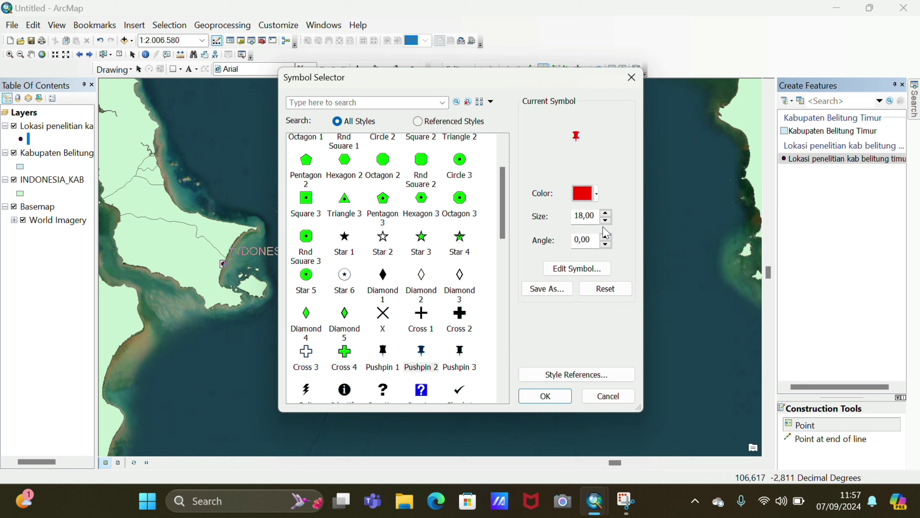
left_click(597, 201)
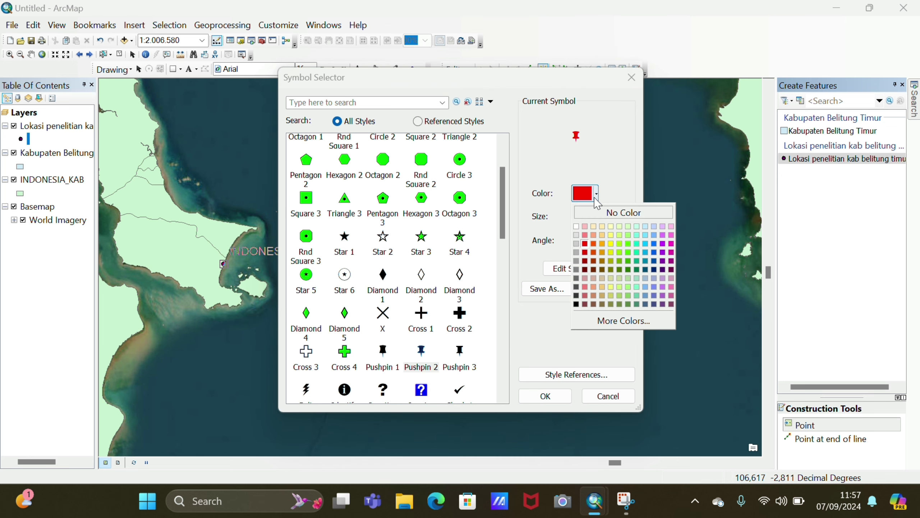
left_click(585, 253)
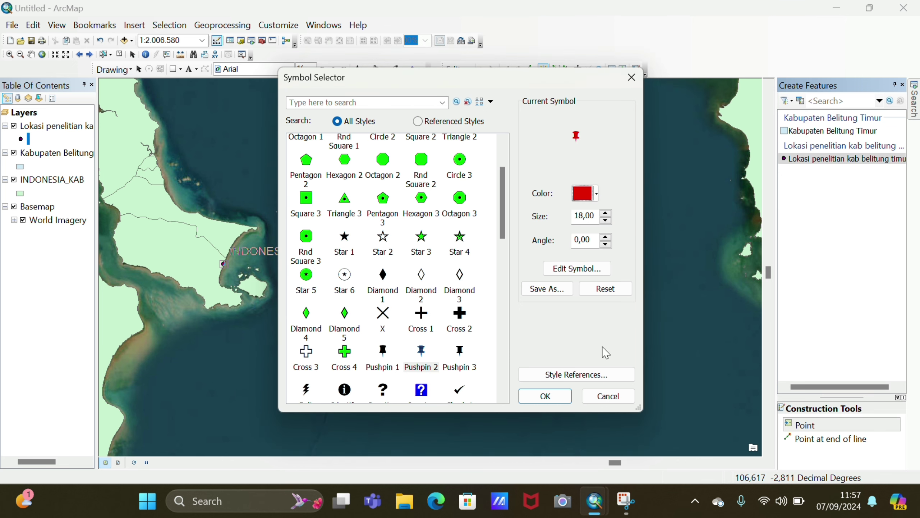
left_click(545, 396)
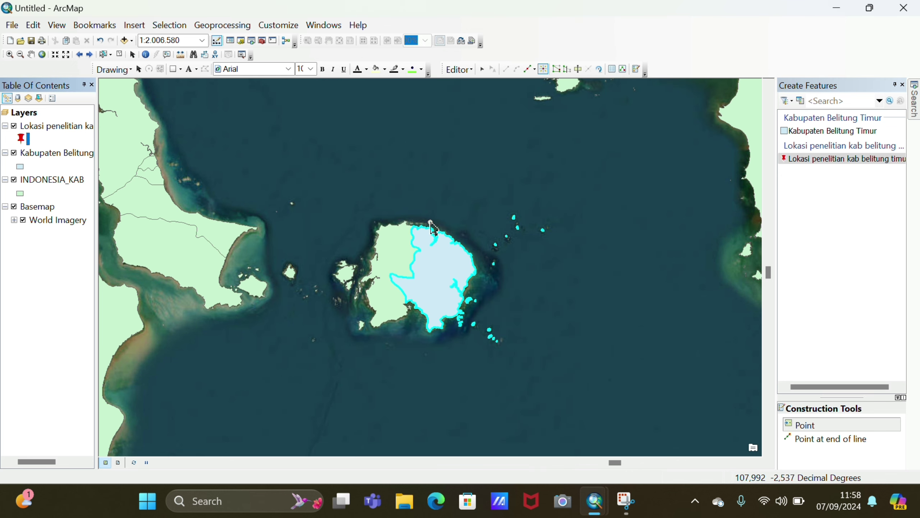
Place five research location points around Belitung Timur's coast: north, northeast, east, southeast and southwest.
left_click(431, 222)
left_click(472, 249)
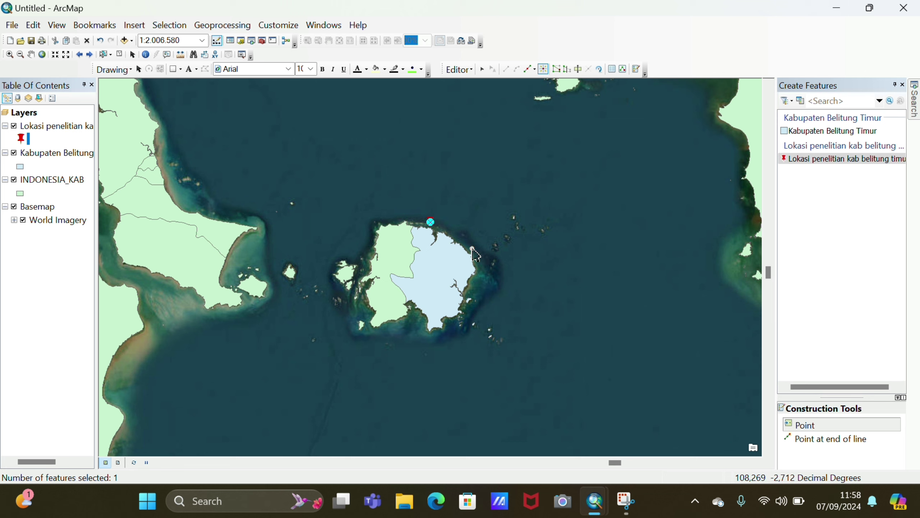
left_click(473, 286)
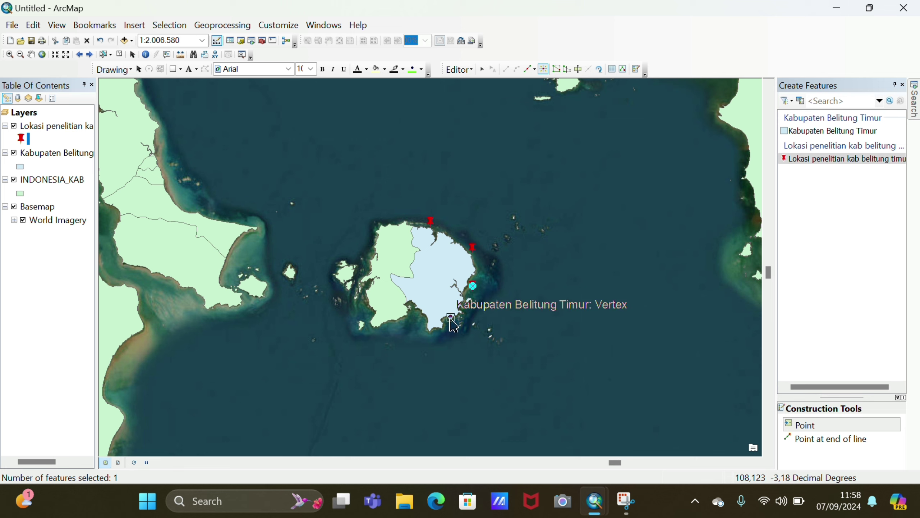
left_click(451, 317)
left_click(422, 319)
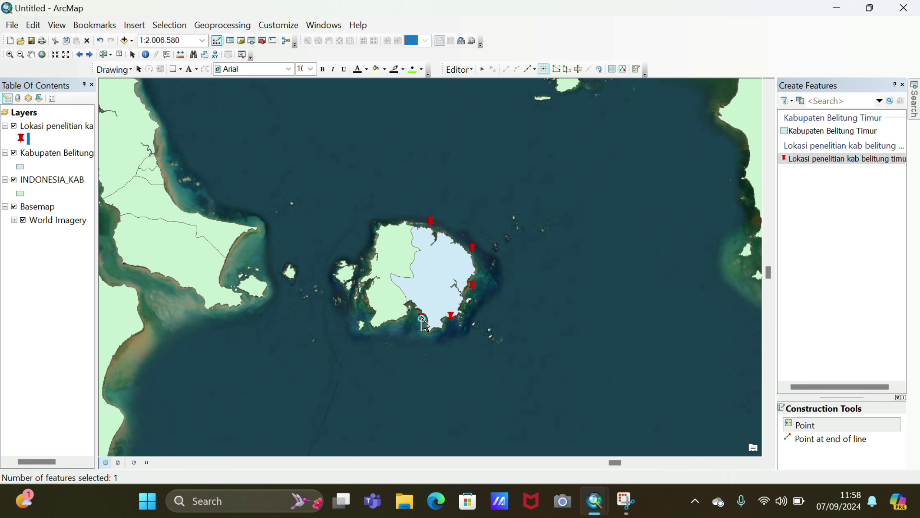
Open the attribute table of the "Lokasi penelitian kab belitung timur" layer.
left_click(60, 129)
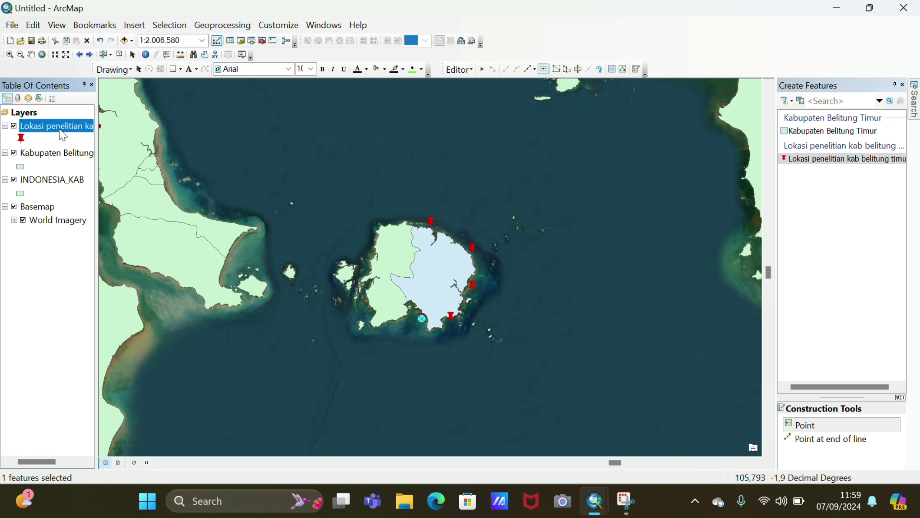
right_click(62, 135)
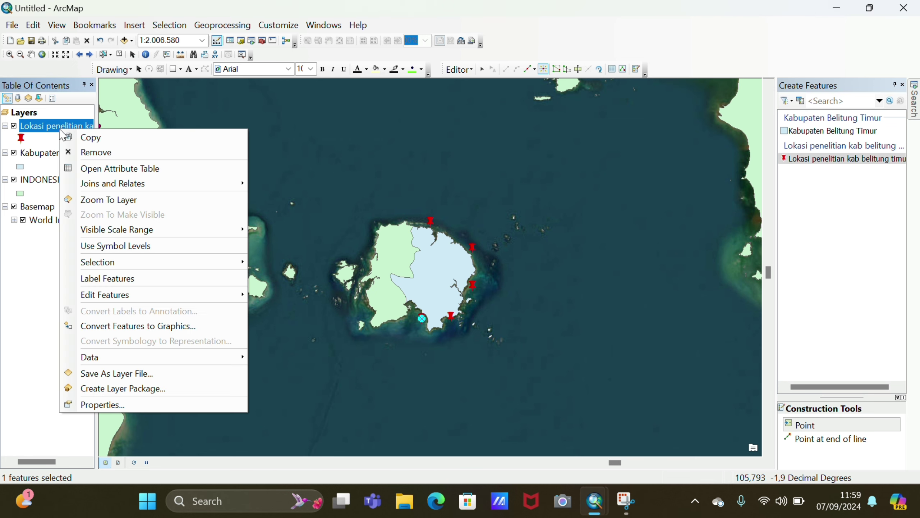
left_click(109, 169)
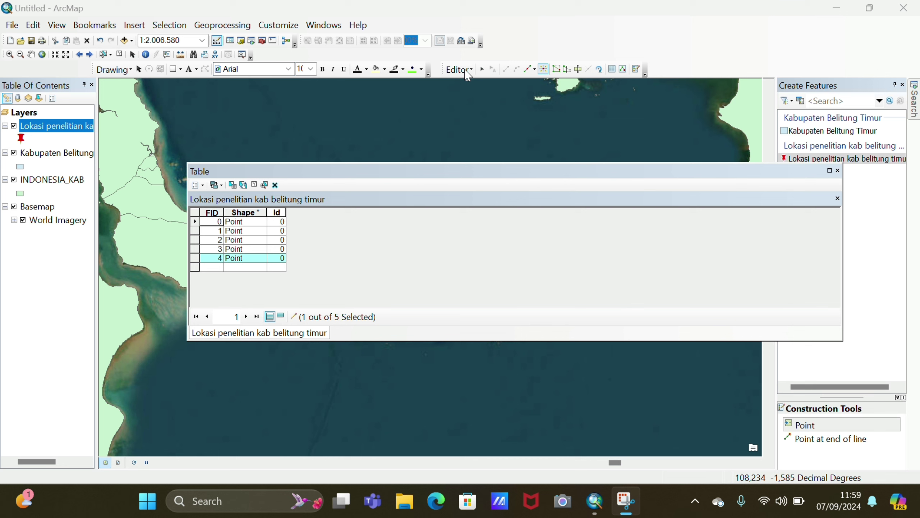
Save the edits made to the research location points and stop the editing session.
left_click(467, 72)
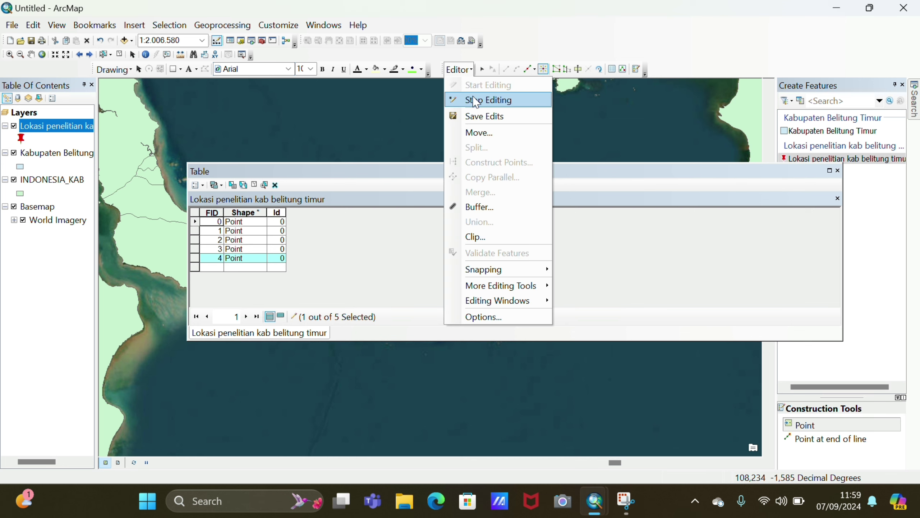
left_click(482, 115)
left_click(466, 72)
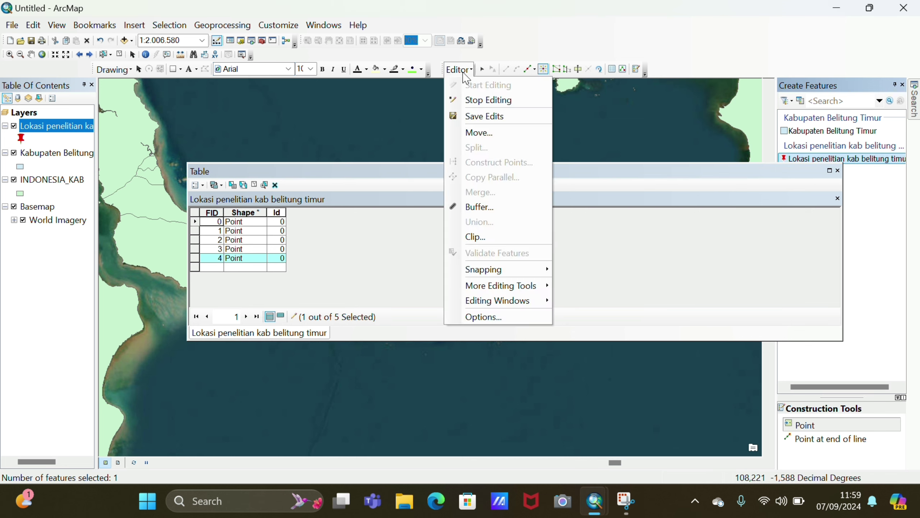
left_click(473, 97)
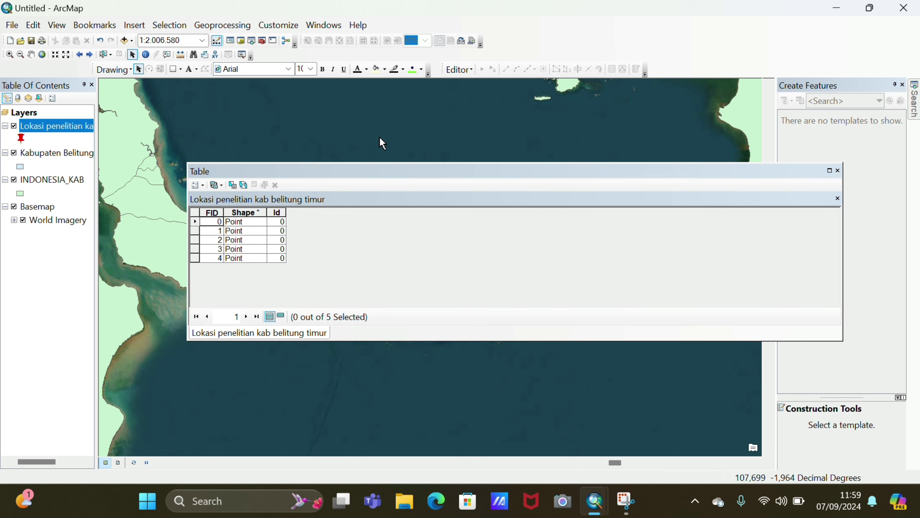
Add a Text field named "Stasiun" with a length of 50 to the research location attribute table.
left_click(197, 185)
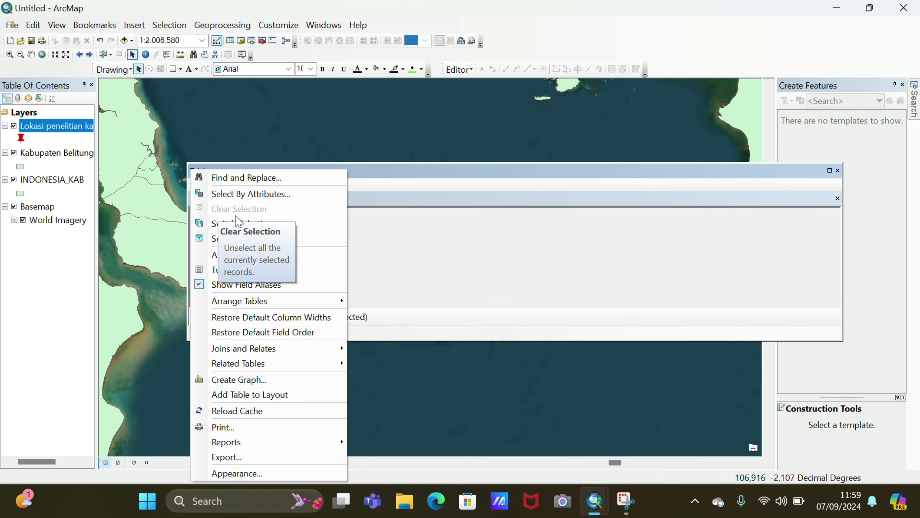
left_click(268, 257)
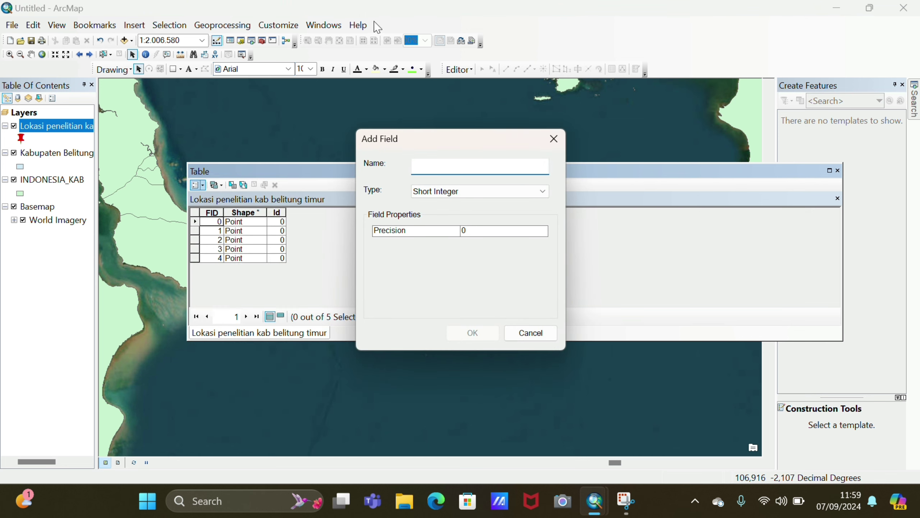
left_click(444, 163)
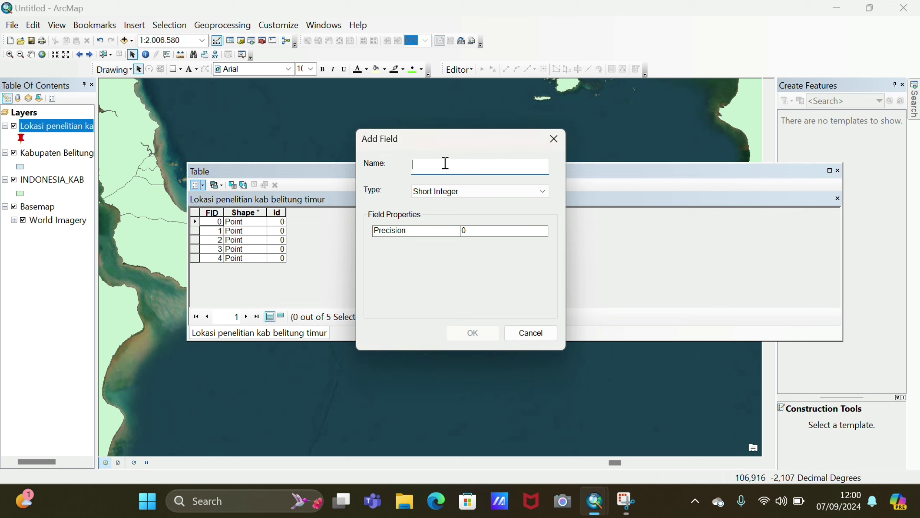
type("Stasiun")
left_click(478, 194)
left_click(438, 242)
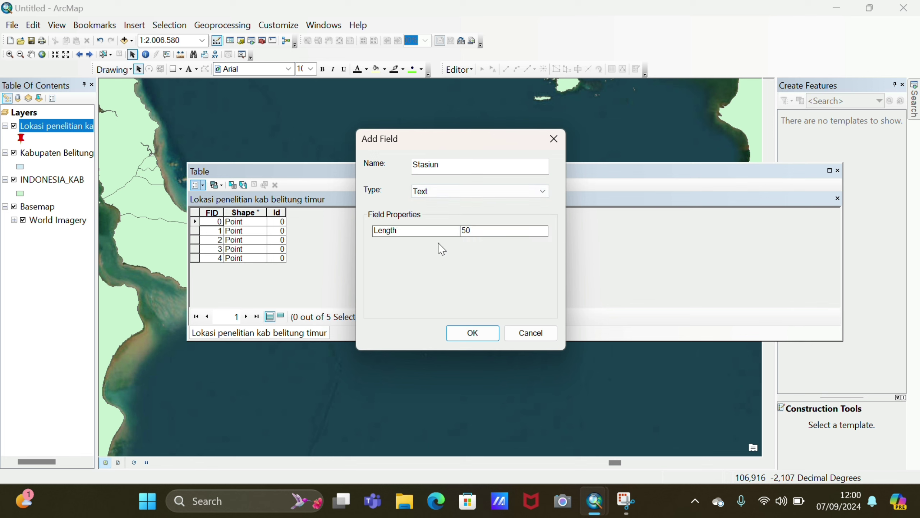
left_click(473, 333)
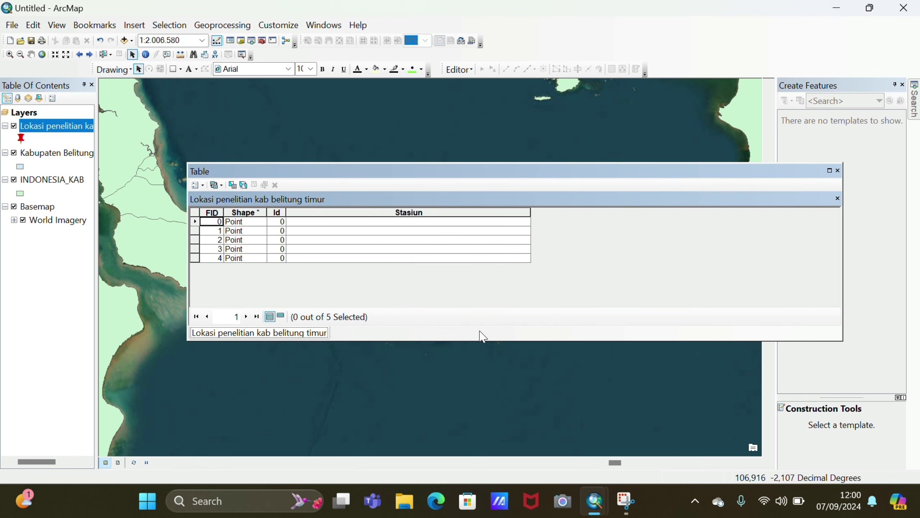
Restart editing on the "Lokasi penelitian kab belitung timur" layer so its table values can be changed.
left_click(314, 221)
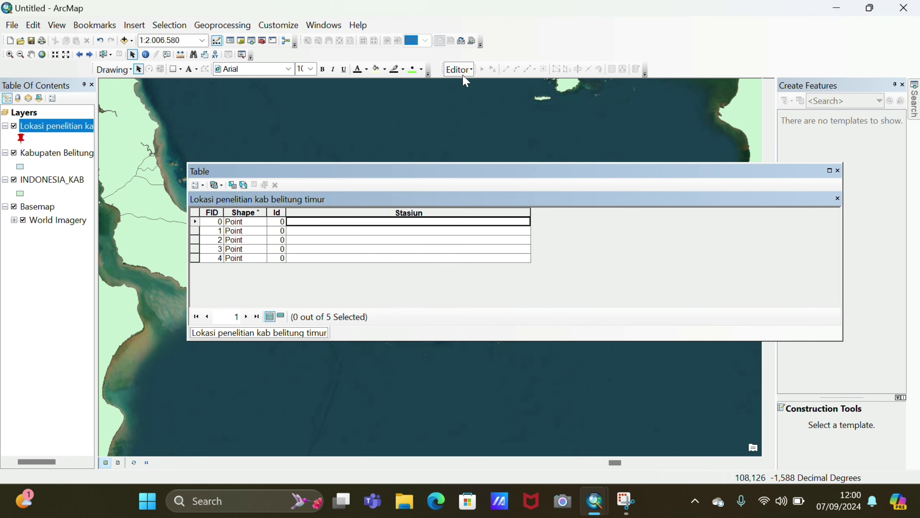
left_click(461, 70)
left_click(471, 84)
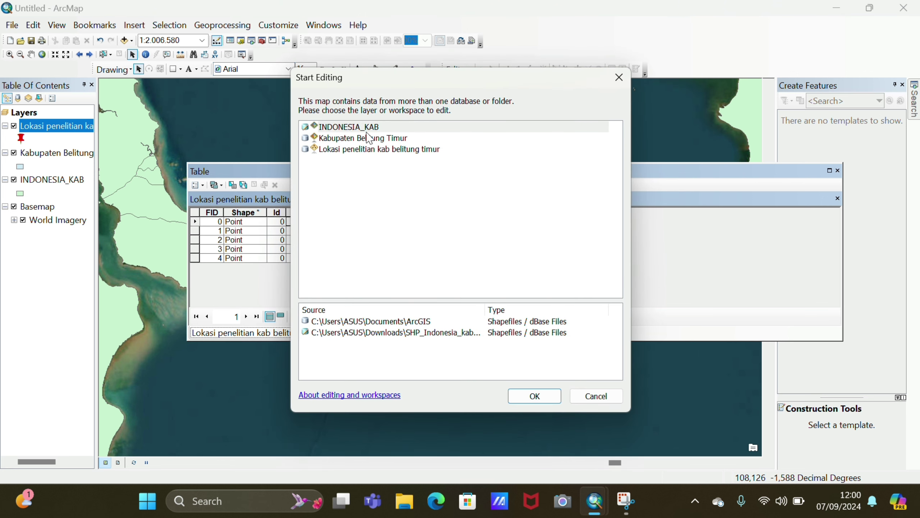
left_click(361, 149)
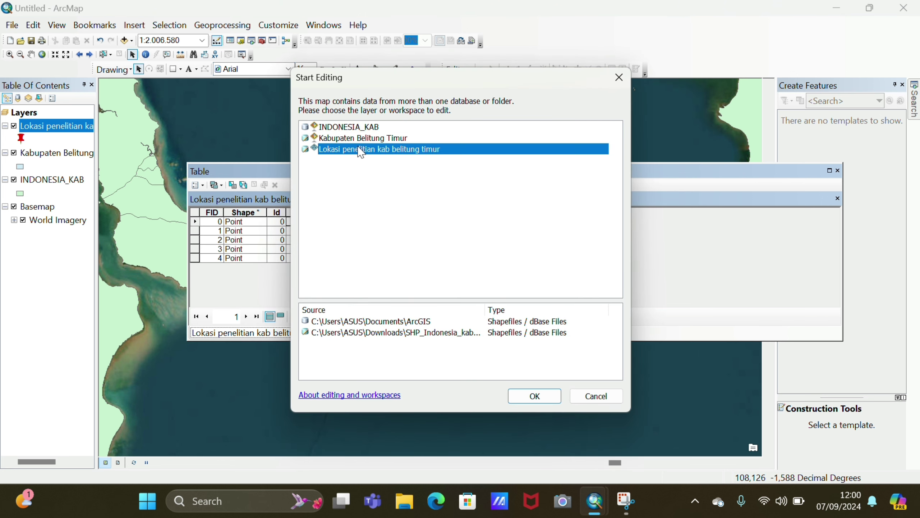
left_click(534, 396)
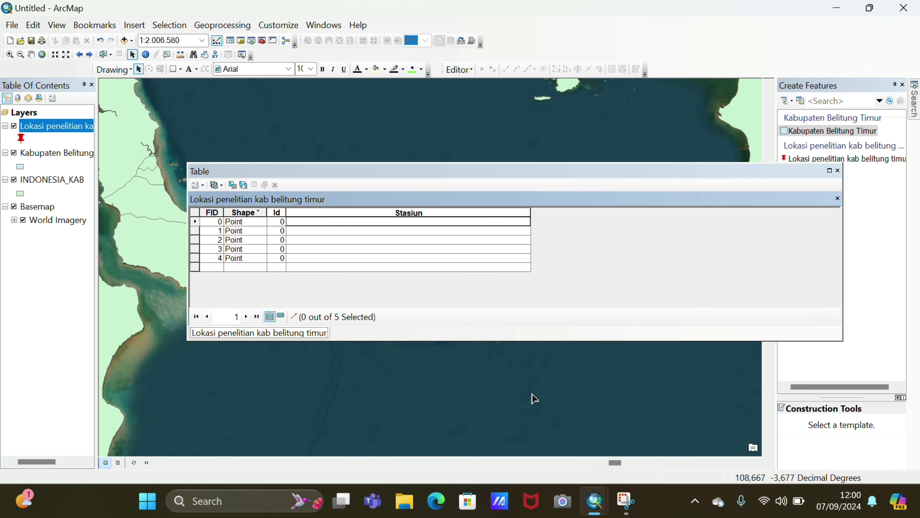
Fill the Stasiun field of the five points with "Stasiun 1" to "Stasiun 5" in FID order.
left_click(337, 221)
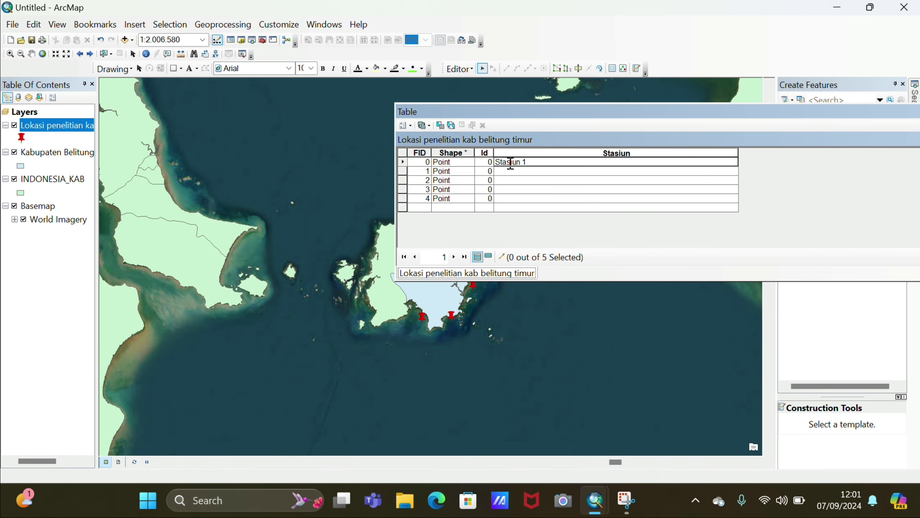
left_click(512, 169)
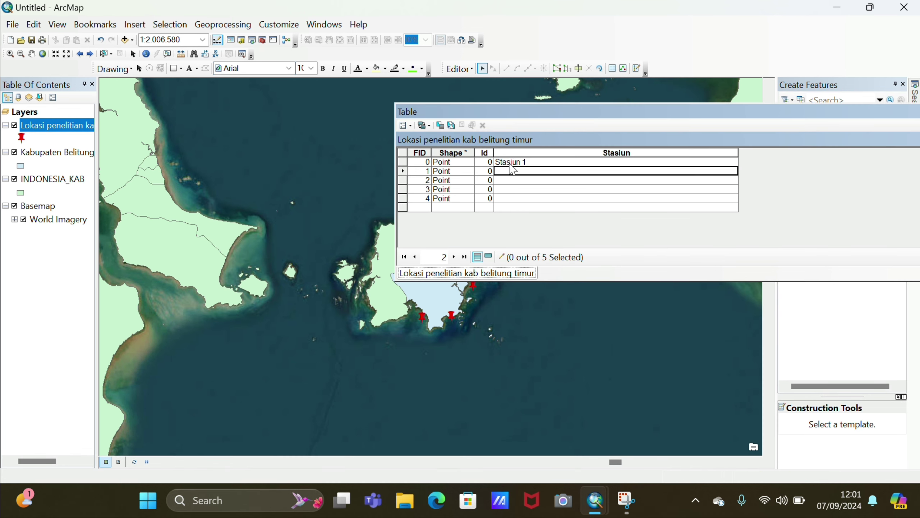
type("Stasiun 5")
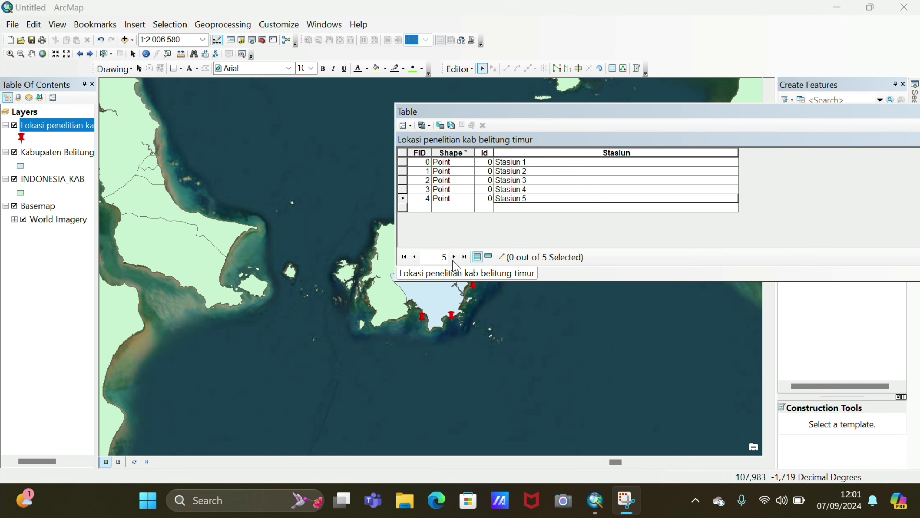
Turn on labels for the research location layer and set their label field to Stasiun.
right_click(91, 127)
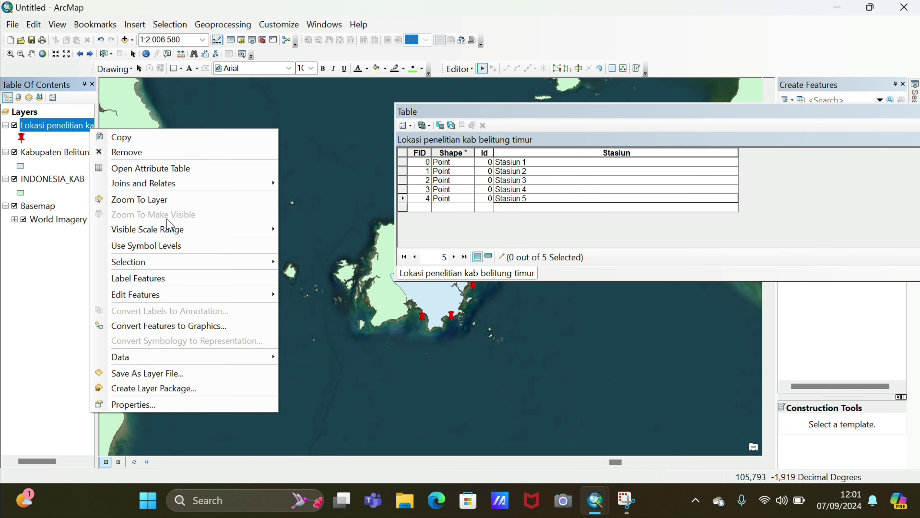
left_click(157, 281)
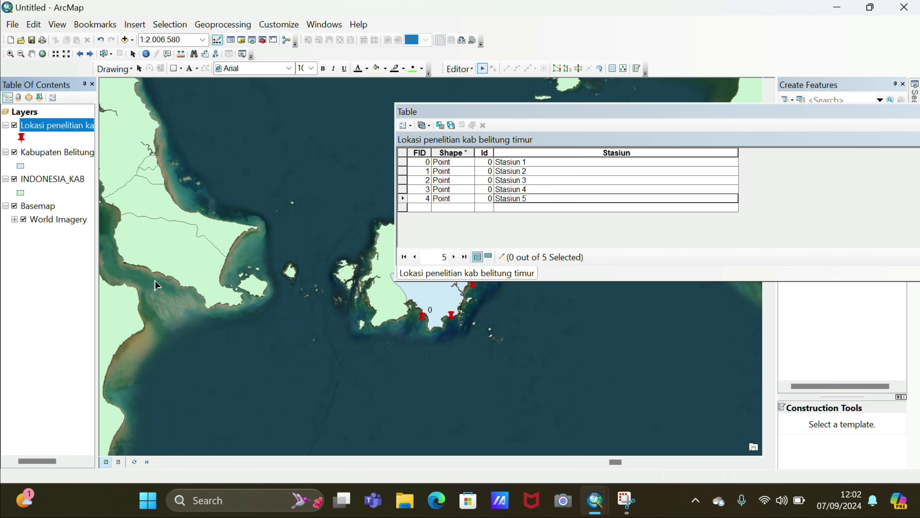
right_click(73, 124)
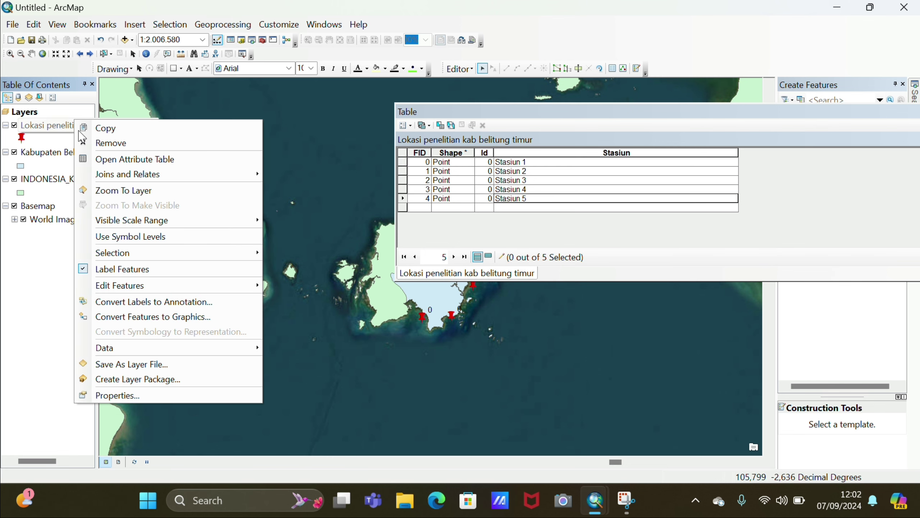
left_click(165, 396)
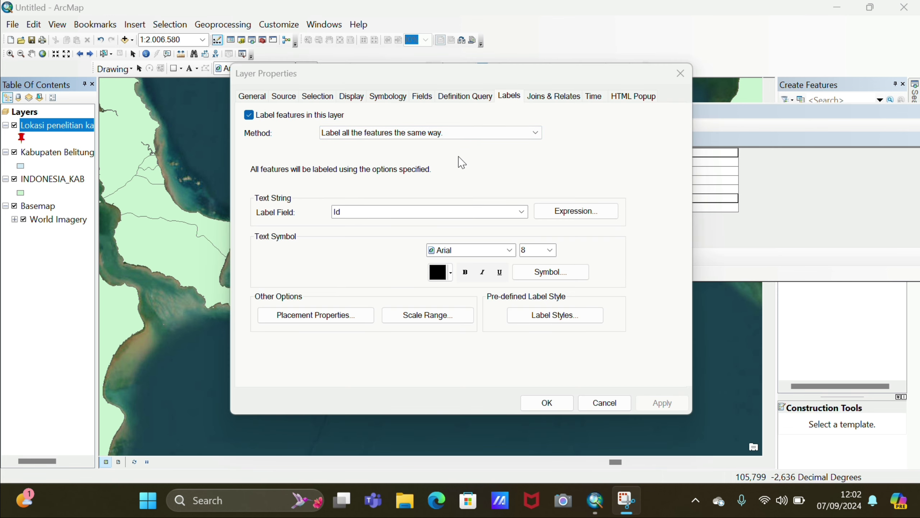
left_click(492, 214)
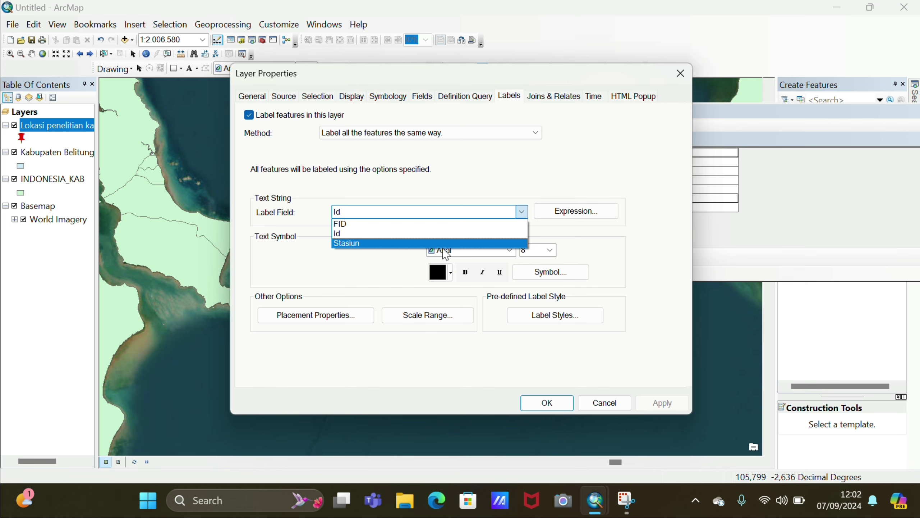
left_click(411, 243)
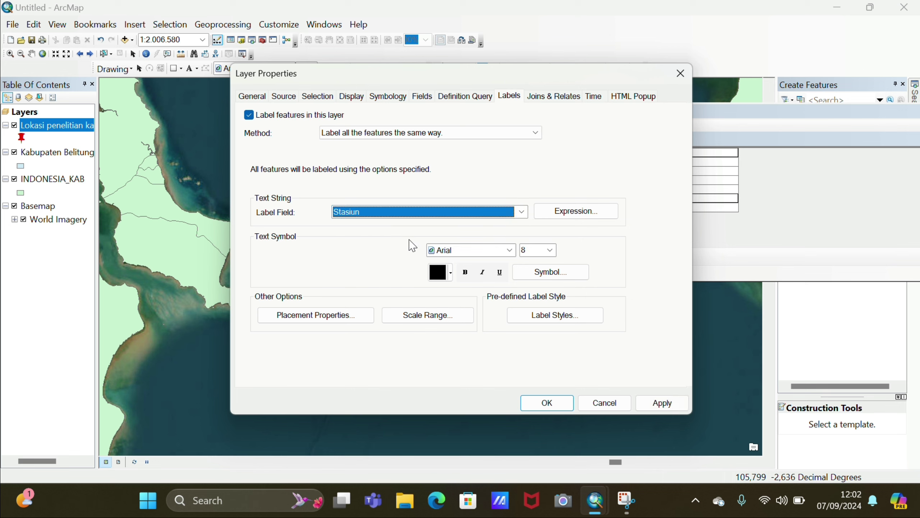
Format the station labels as white Times New Roman text at size 12 and apply the layer properties.
left_click(449, 276)
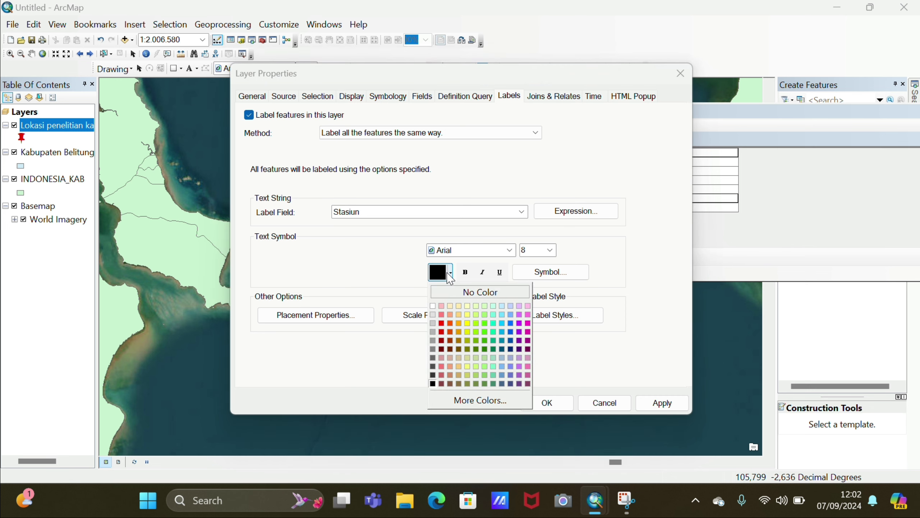
left_click(433, 307)
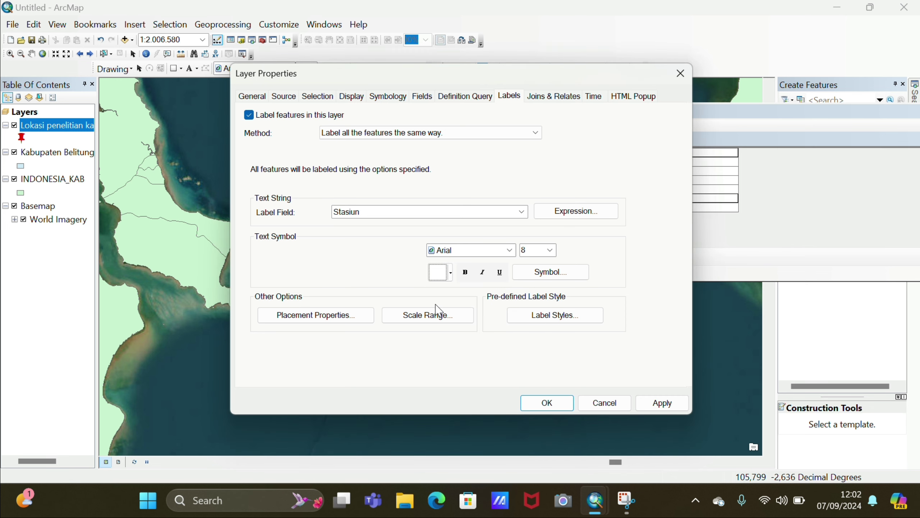
left_click(484, 254)
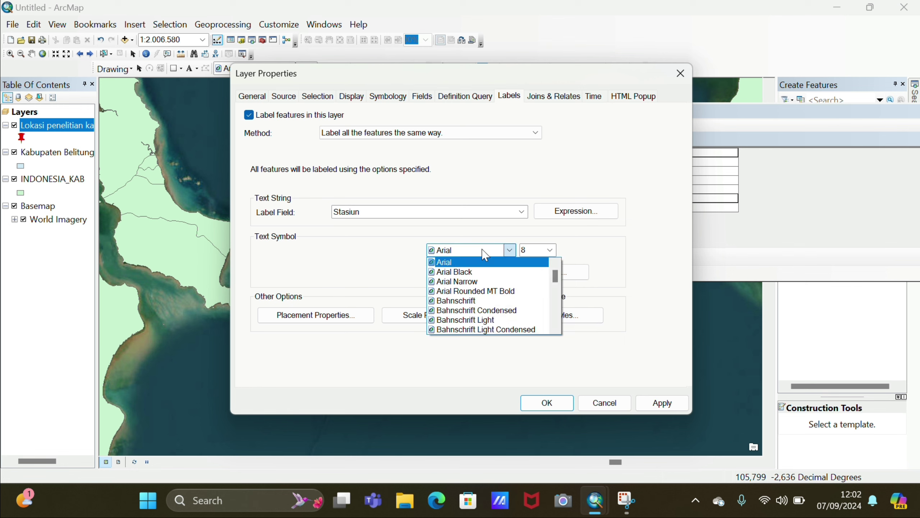
type("ti")
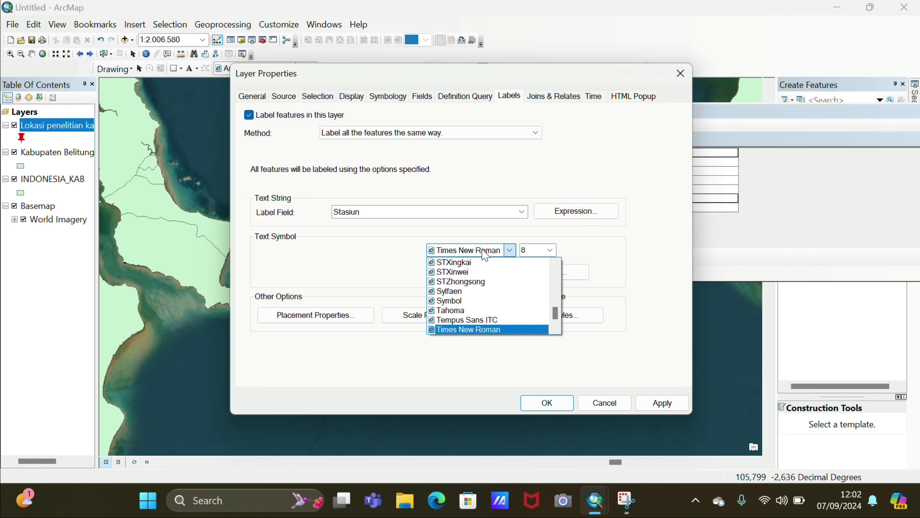
key("Return")
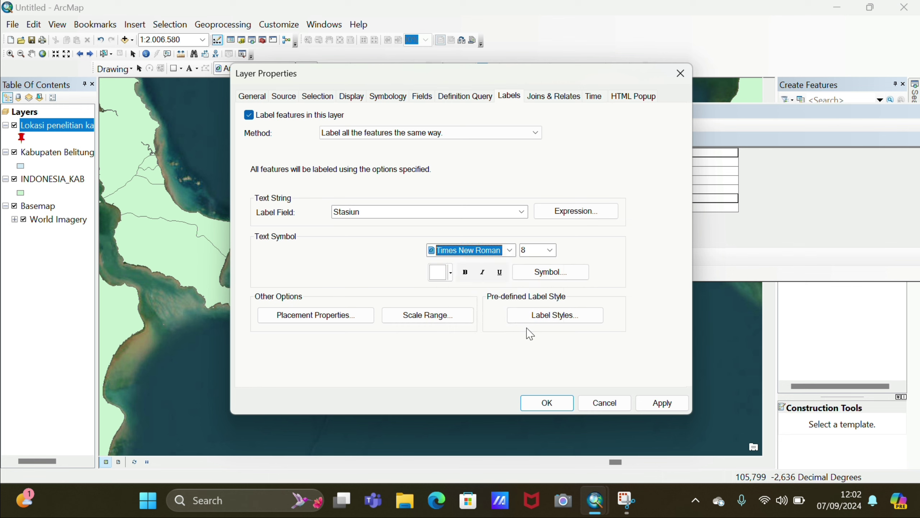
left_click(530, 250)
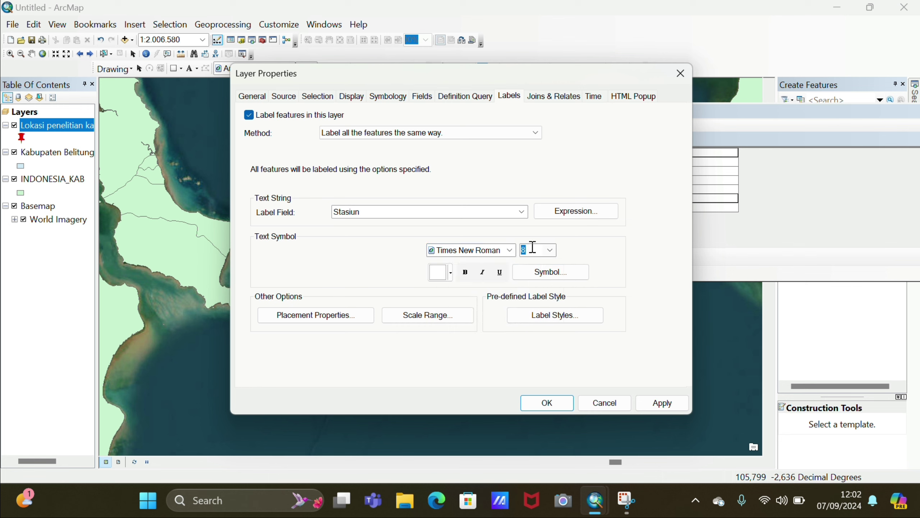
type("12")
left_click(657, 406)
left_click(540, 405)
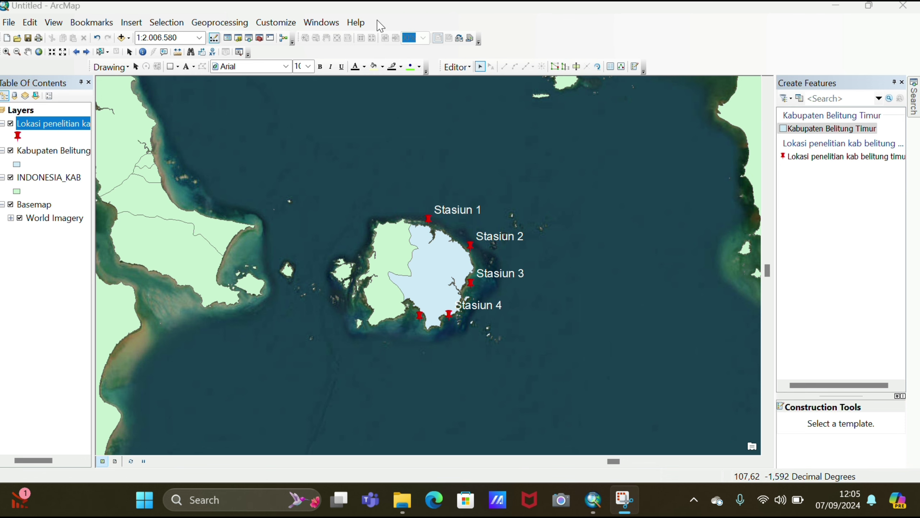
Set the page and print setup to A4 paper in landscape orientation.
left_click(8, 22)
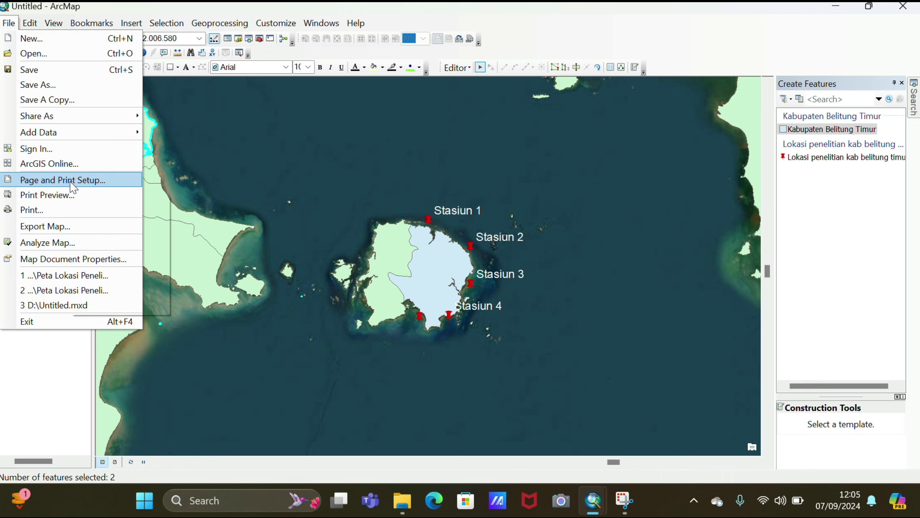
left_click(70, 181)
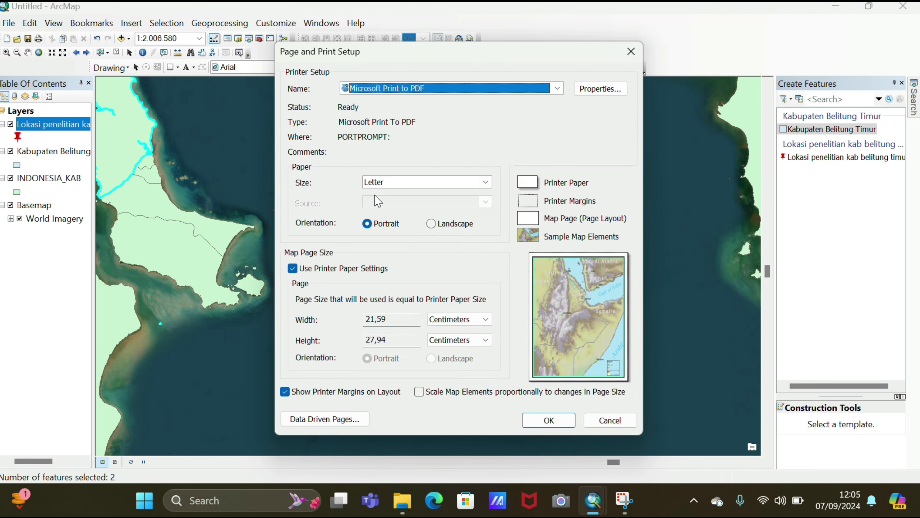
left_click(405, 185)
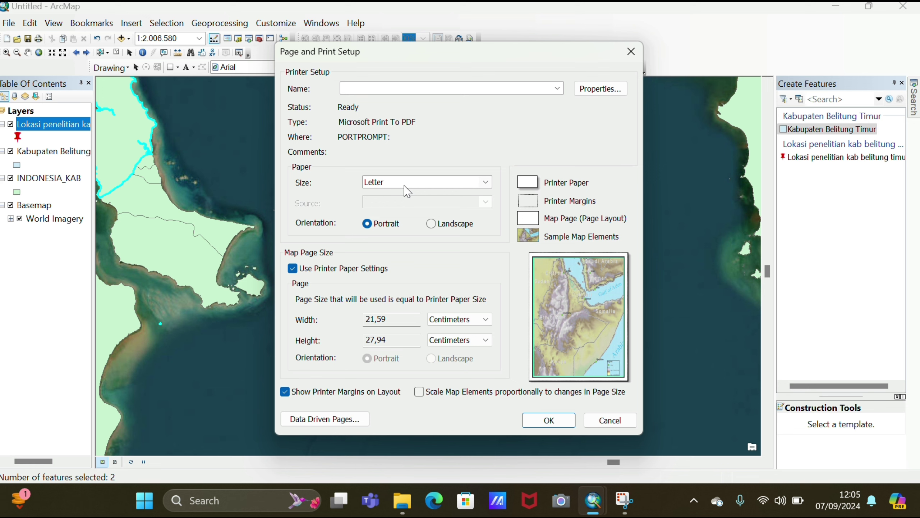
left_click(408, 186)
left_click(407, 195)
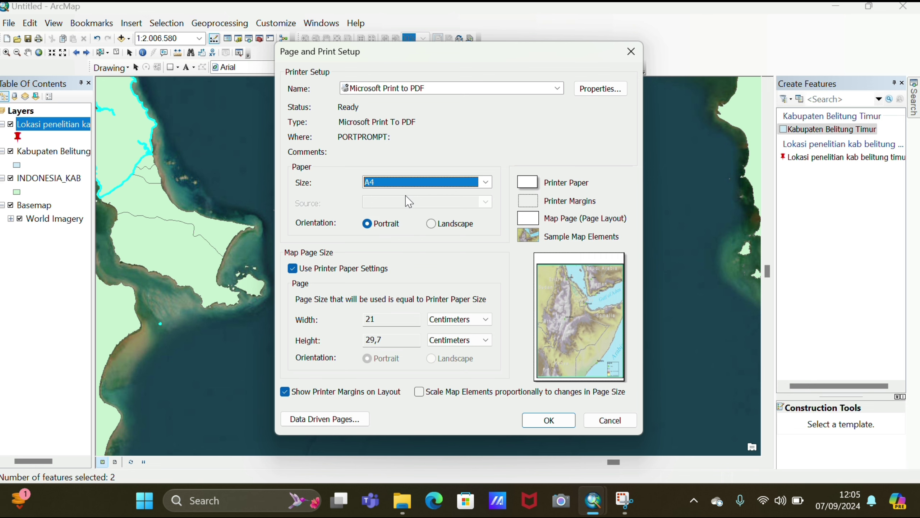
left_click(437, 224)
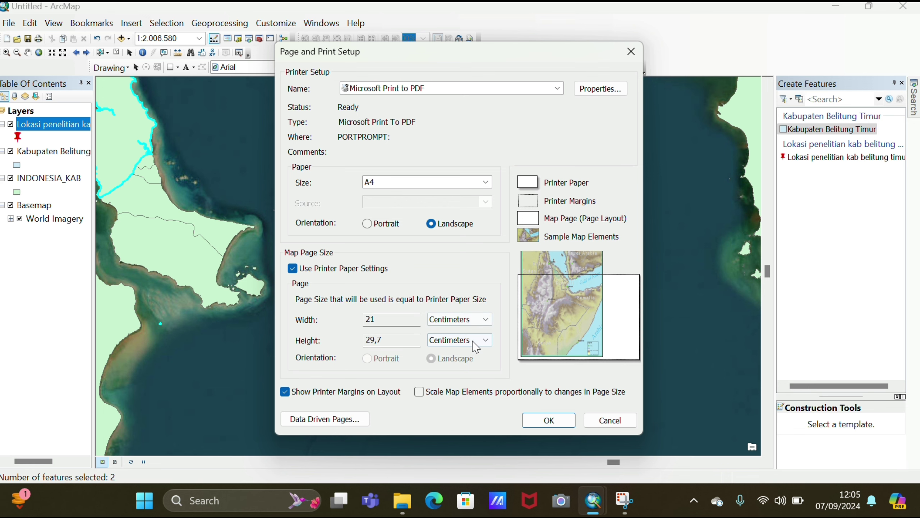
left_click(548, 420)
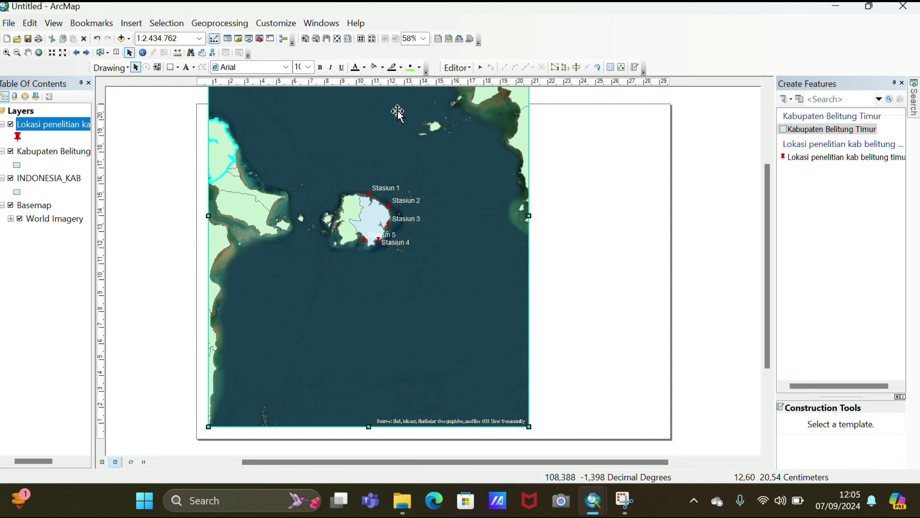
Fit the data frame on the page zoomed to Belitung island, and hide the Kabupaten Belitung Timur and INDONESIA_KAB layers.
left_click_drag(398, 112, 385, 144)
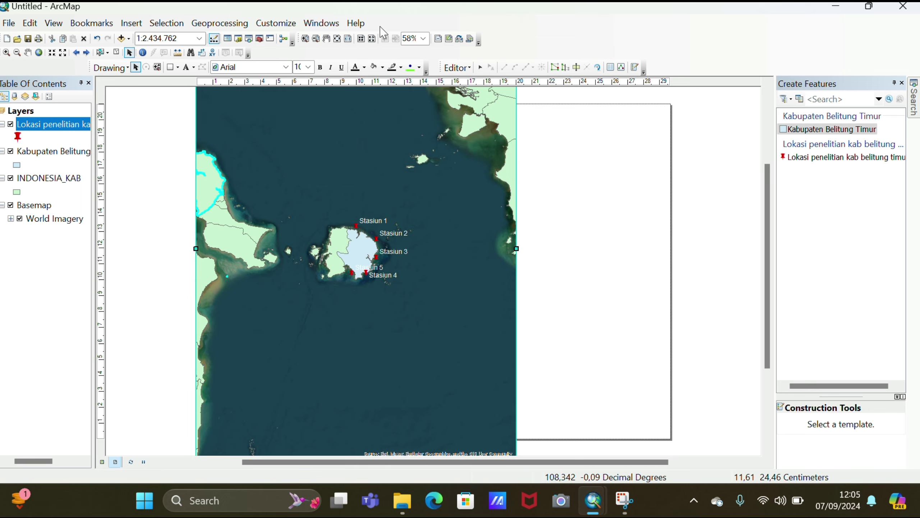
left_click(7, 53)
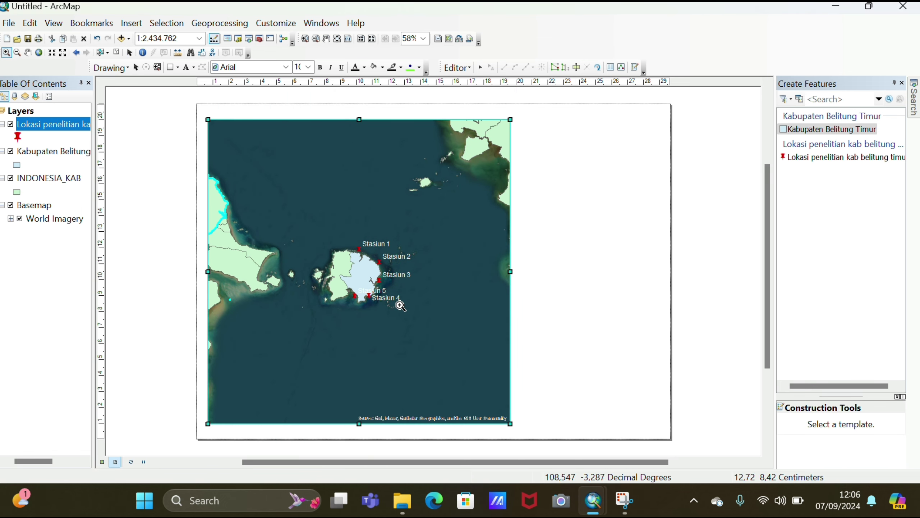
left_click_drag(401, 306, 331, 234)
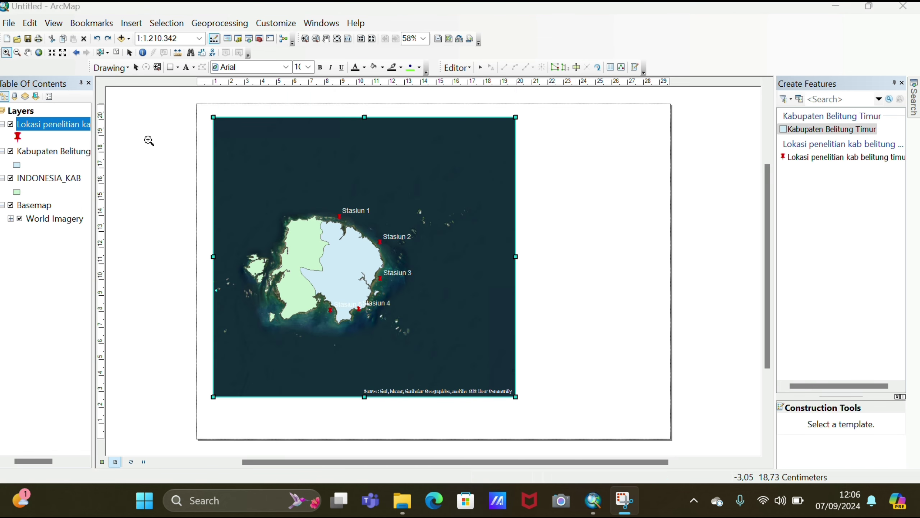
left_click(10, 152)
left_click(11, 178)
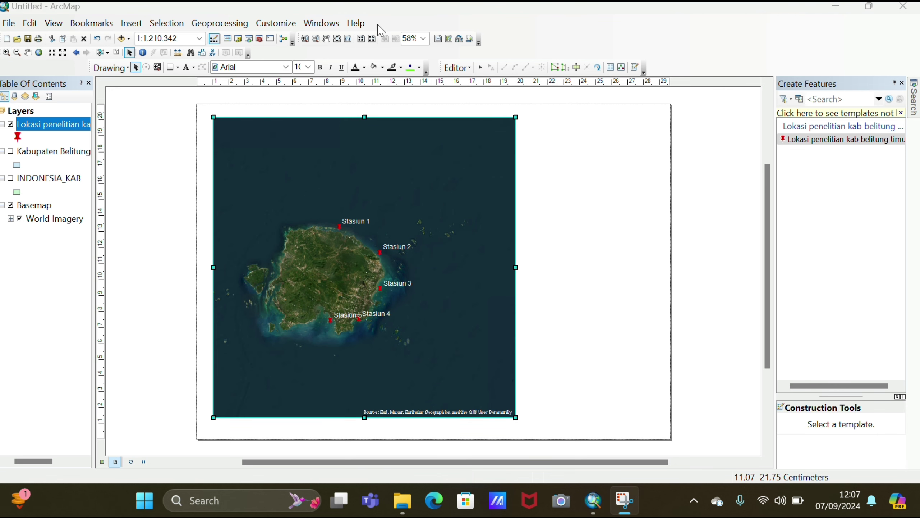
Add a graticule of meridians and parallels to the data frame, with a simple border and stored as a fixed grid.
right_click(429, 178)
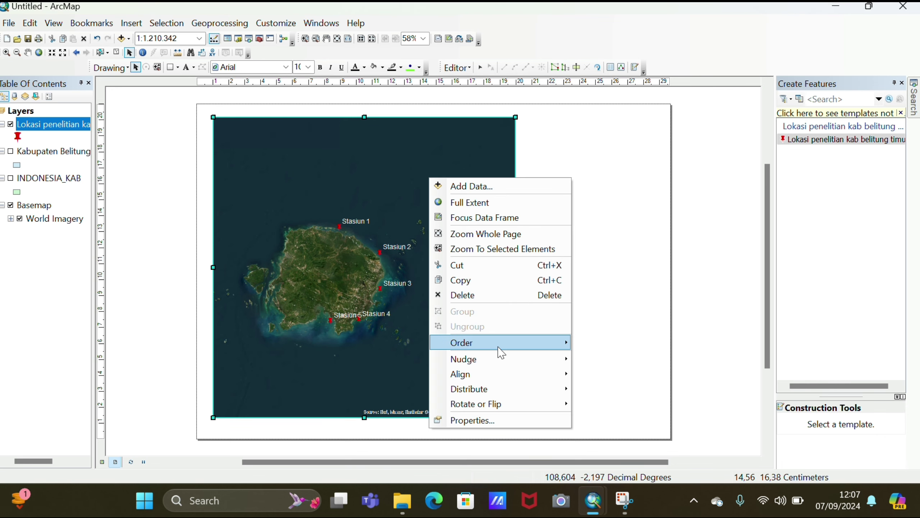
left_click(513, 431)
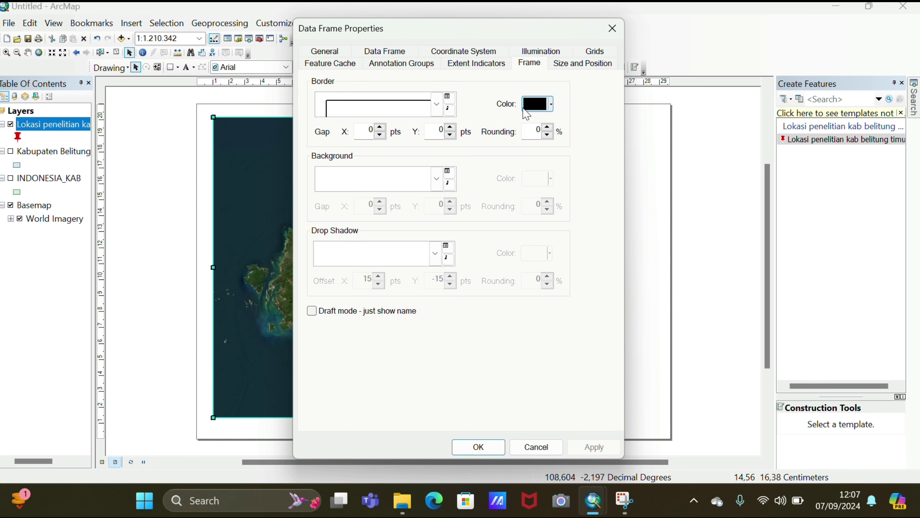
left_click(596, 54)
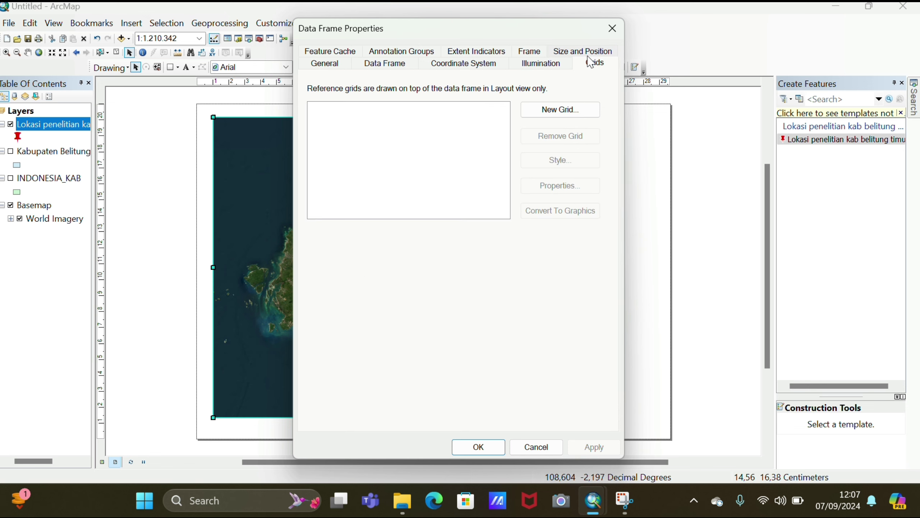
left_click(547, 109)
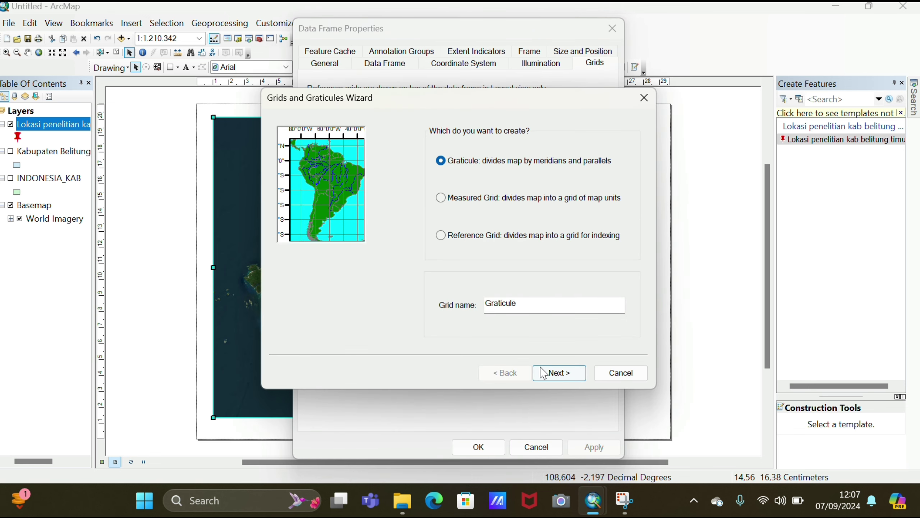
left_click(559, 372)
left_click(559, 373)
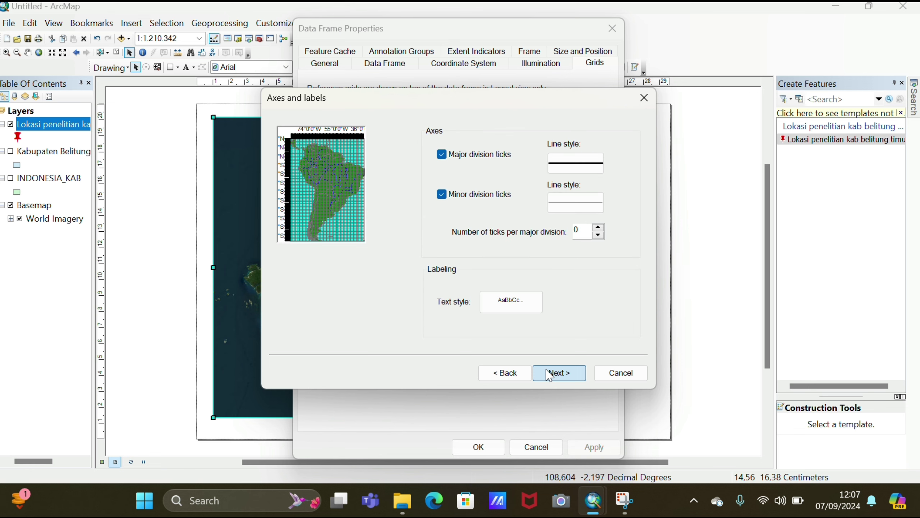
left_click(559, 372)
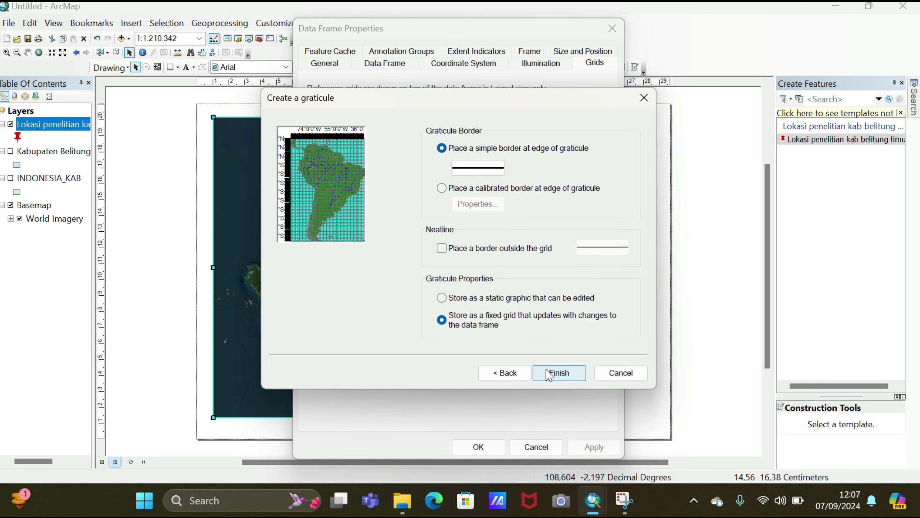
left_click(549, 373)
Set the graticule interval to 0 degrees 10 minutes on both the X and Y axes.
left_click(582, 187)
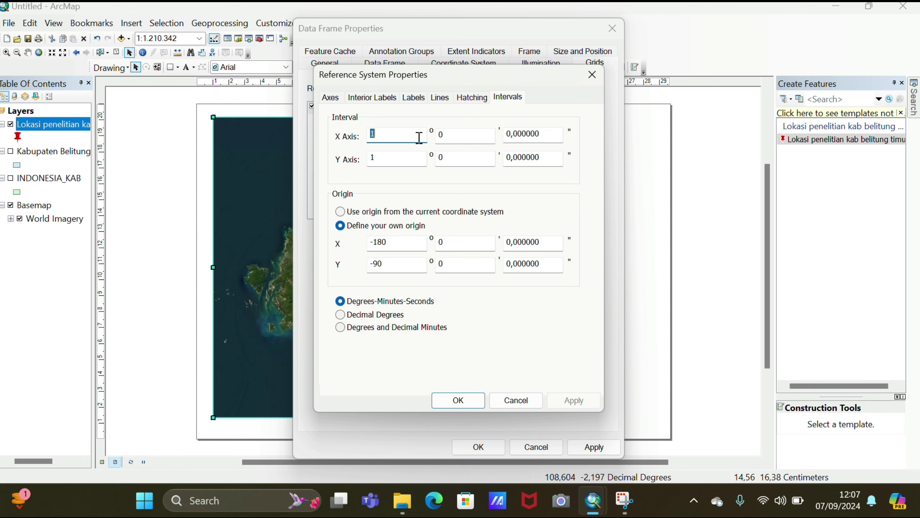
key("BackSpace")
left_click(419, 158)
key("BackSpace")
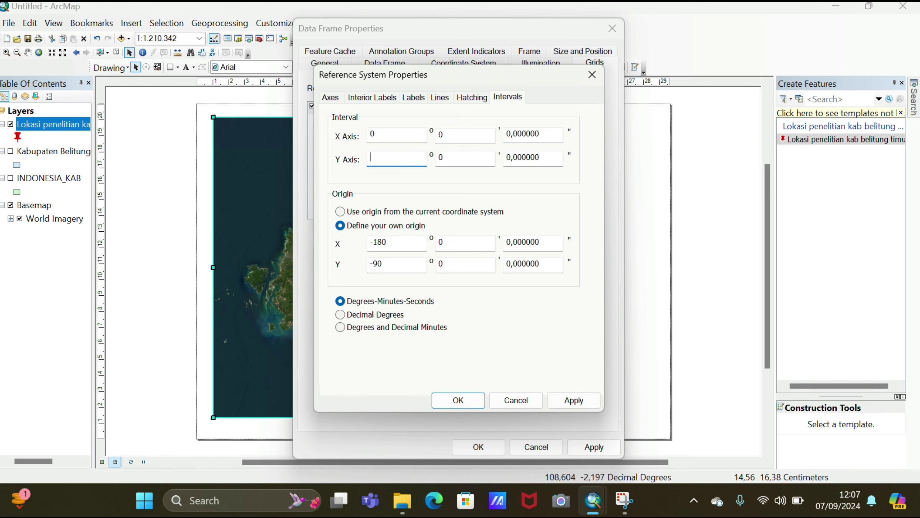
left_click(479, 134)
key("BackSpace")
type("10")
left_click(476, 165)
key("BackSpace")
type("10")
Set the graticule labels to Times New Roman with vertical orientation on the left and right axes, and apply the grid to the map.
left_click(439, 97)
left_click(422, 101)
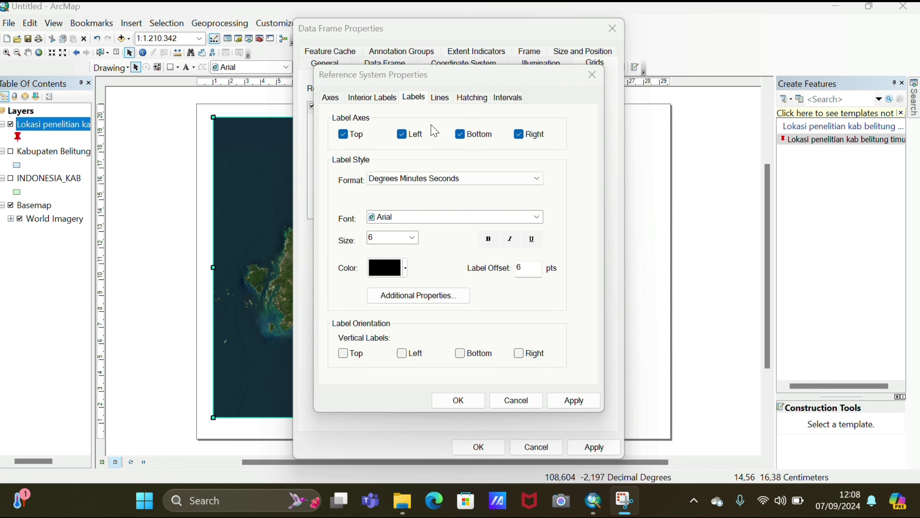
left_click(450, 217)
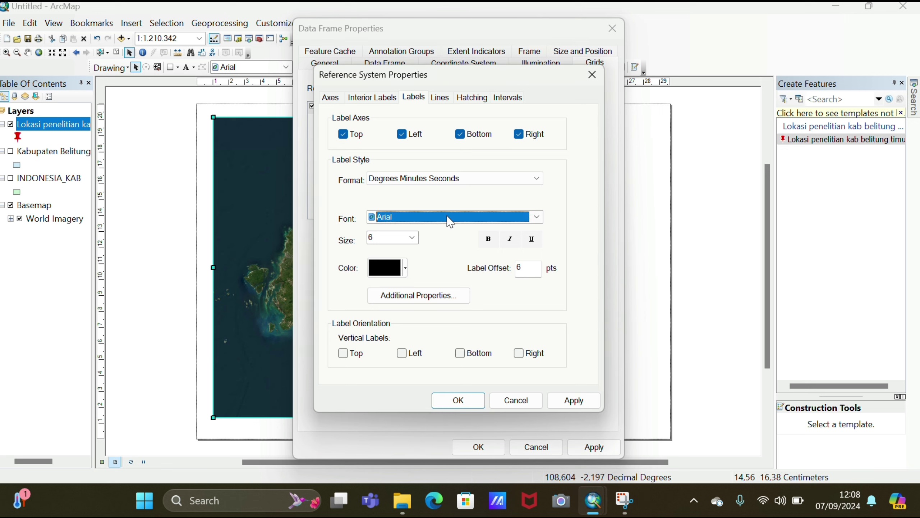
type("Times New Roman")
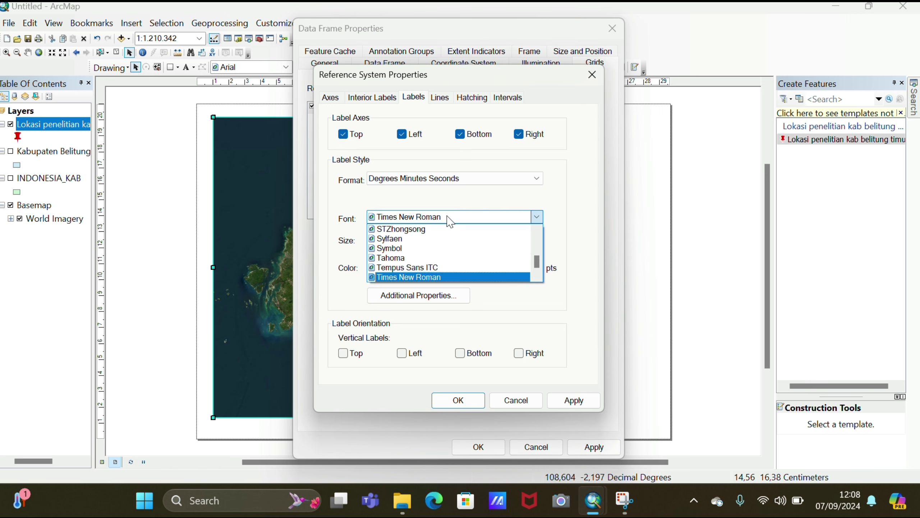
key("Return")
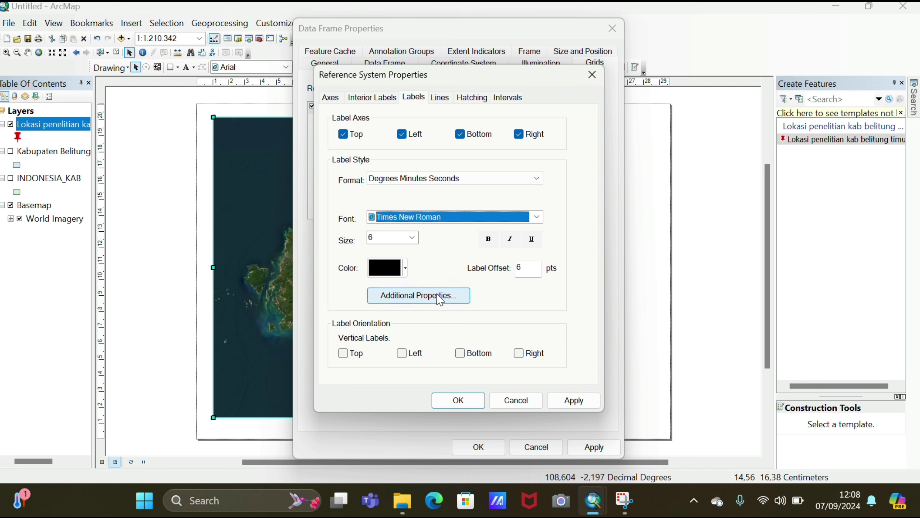
left_click(412, 359)
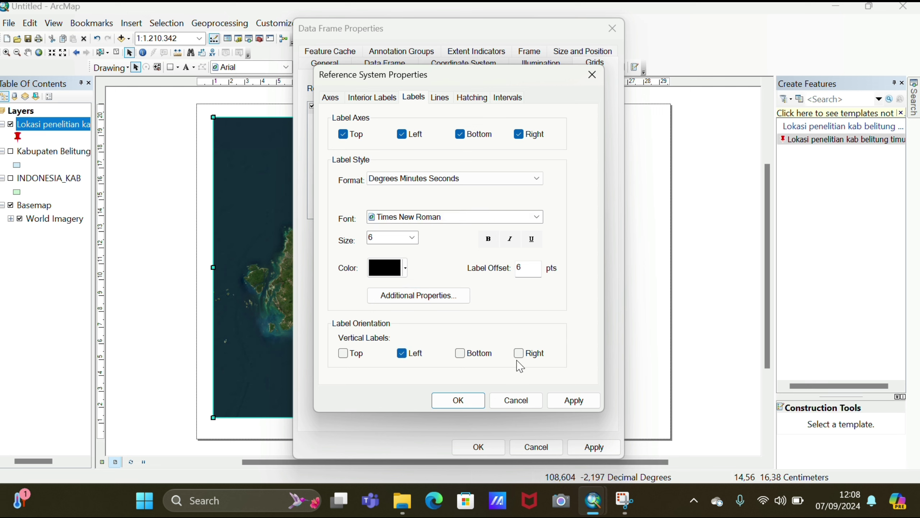
left_click(576, 401)
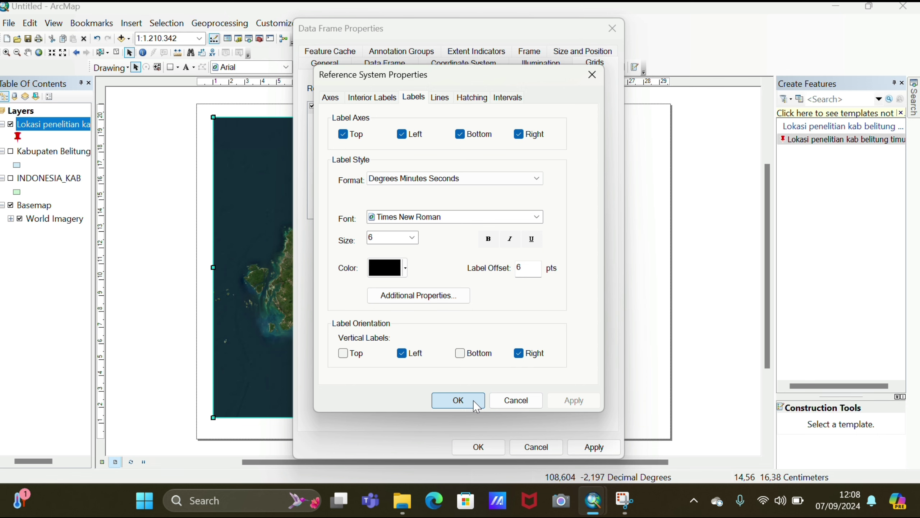
left_click(458, 400)
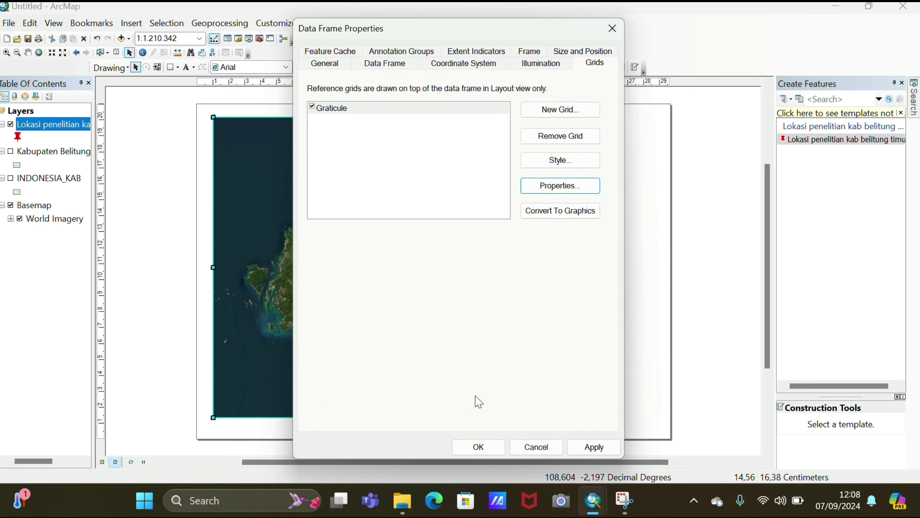
left_click(594, 447)
key("Return")
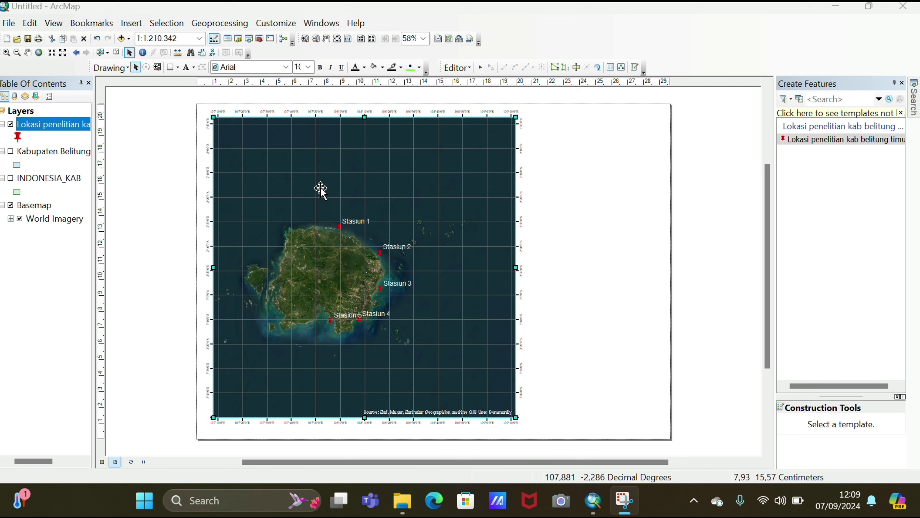
Add a centred three-line title: "Peta Lokasi Penelitian 2024", "Kabupaten Kepulauan Belitung Timur", "Provinsi Bangka Belitung".
left_click(187, 69)
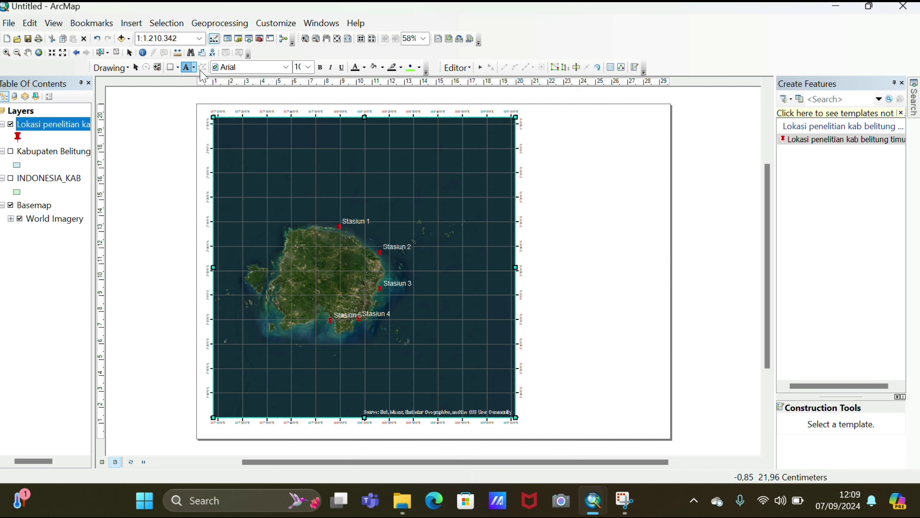
left_click(550, 137)
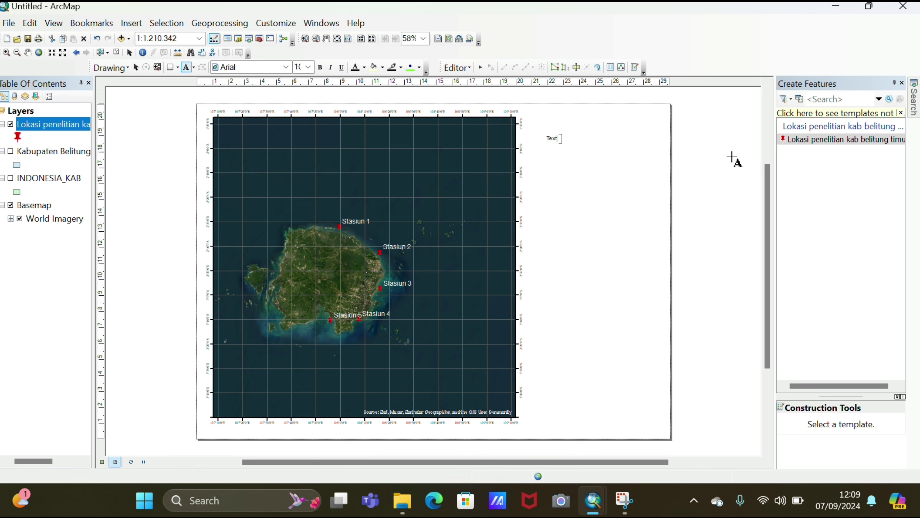
key("Return")
double_click(552, 137)
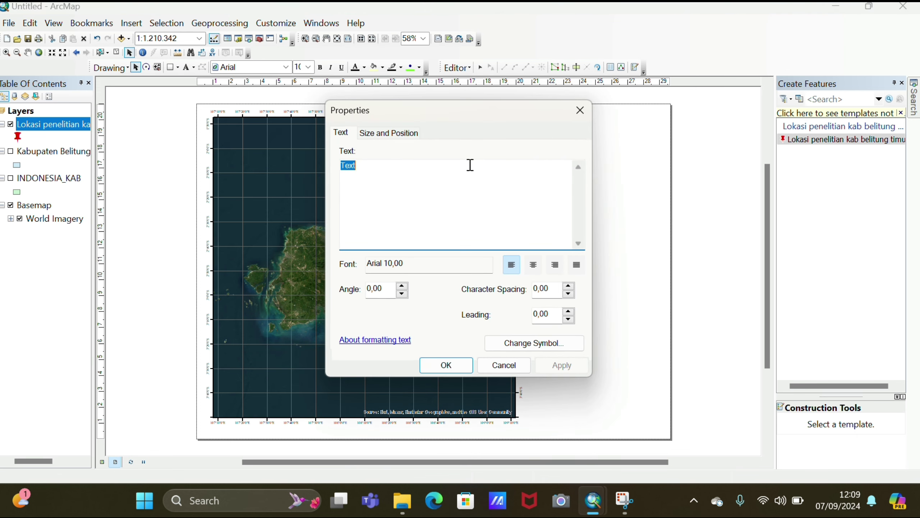
key("BackSpace")
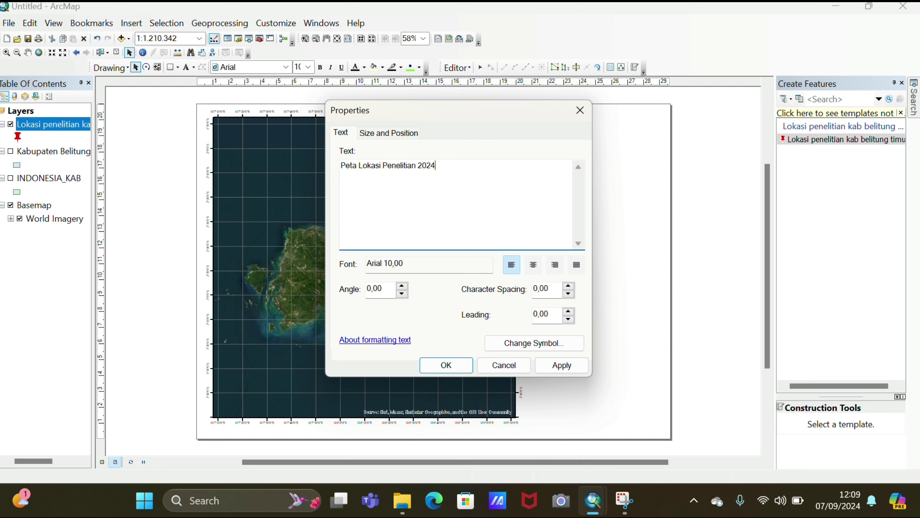
type("Kabupaten Kepulauan Belitung Timur Provinsi Bangka Belitung")
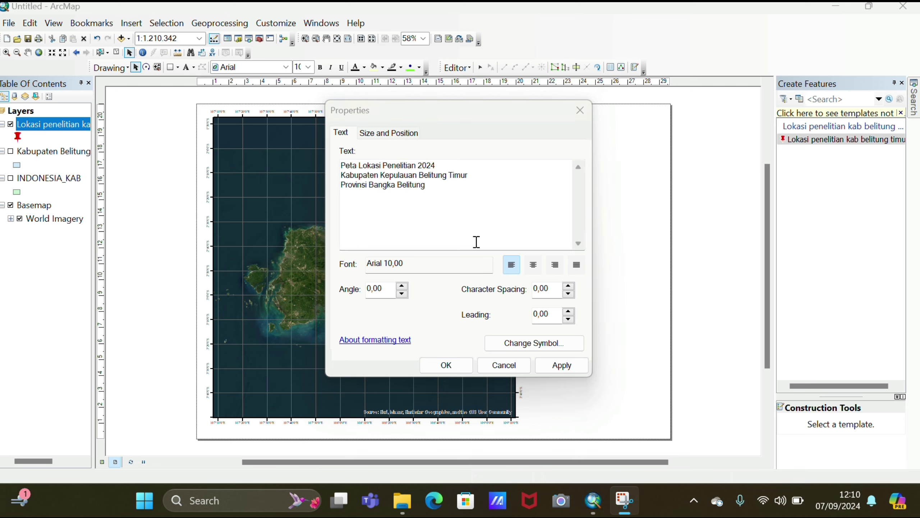
left_click(533, 265)
left_click(446, 365)
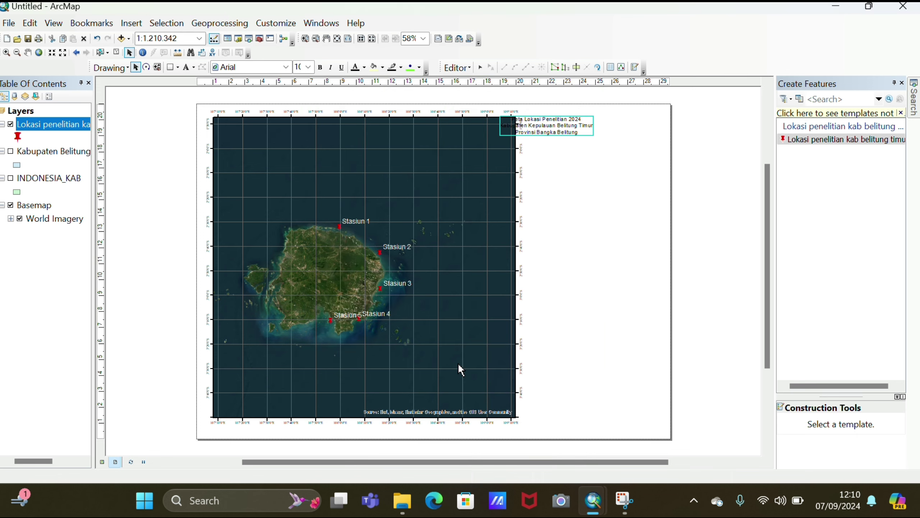
Move the title into the blank area at the page's upper right beside the map and format it bold at size 14.
left_click_drag(549, 128, 601, 130)
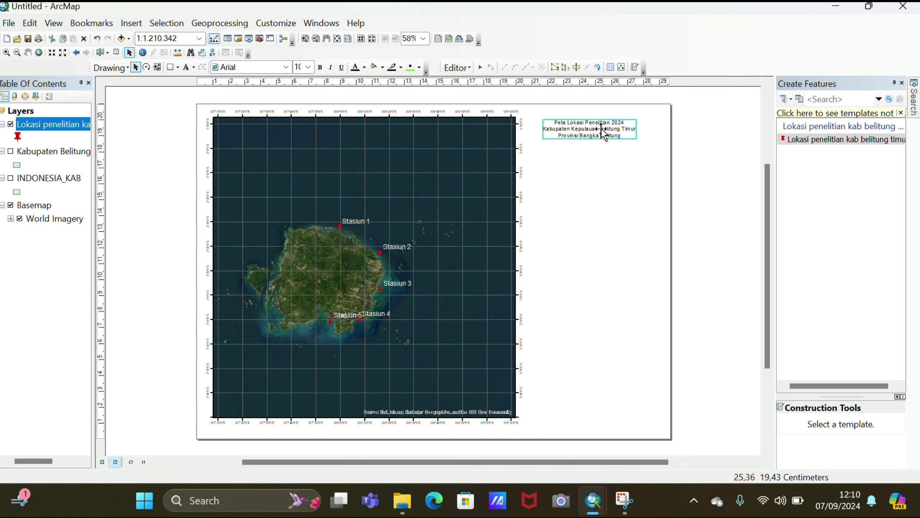
left_click(308, 67)
left_click(301, 136)
left_click(320, 67)
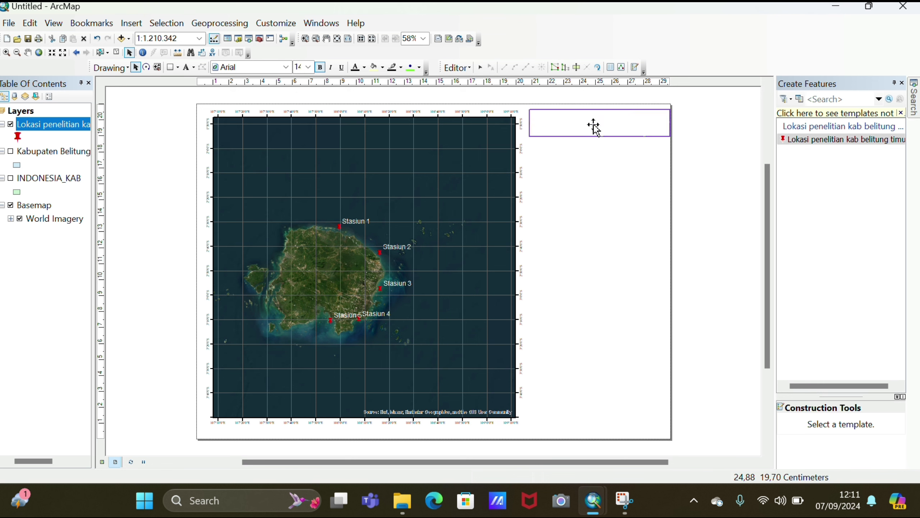
left_click(594, 174)
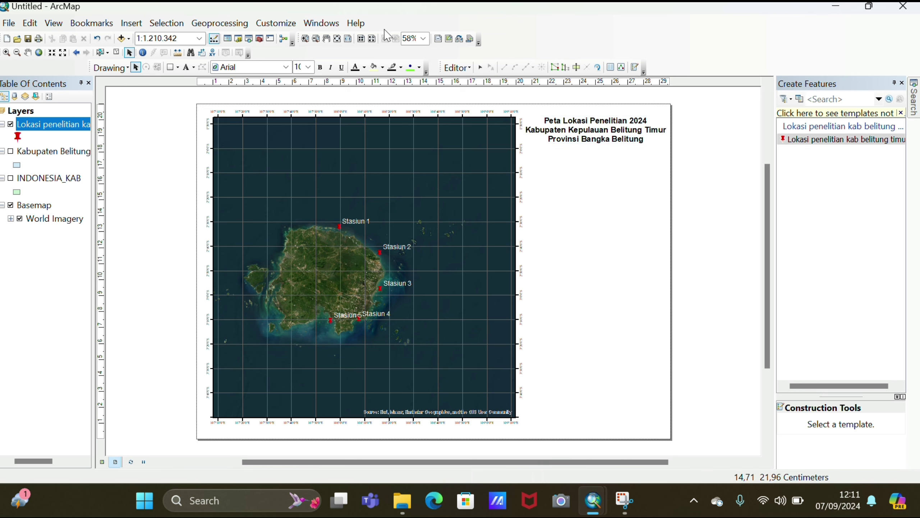
Insert the ESRI North 7 north arrow in white, enlarge it and place it in the map's upper-right corner.
left_click(129, 25)
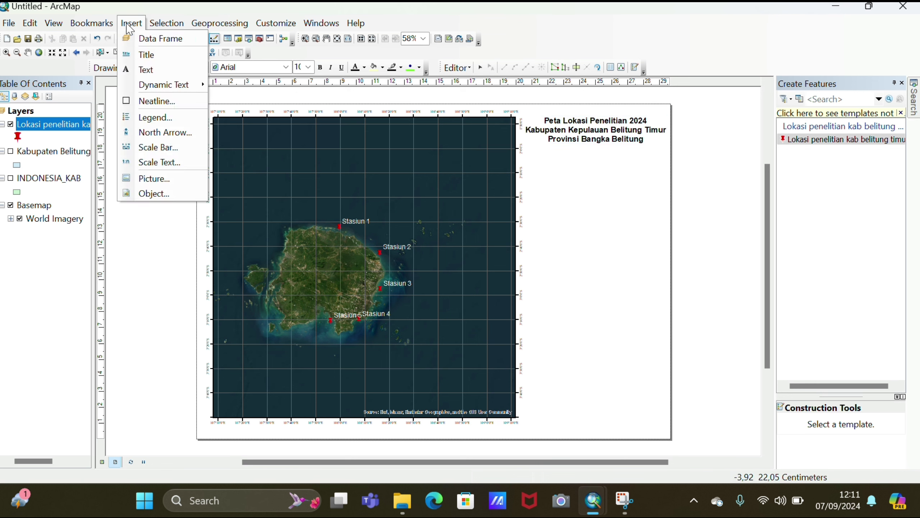
left_click(174, 135)
left_click(52, 230)
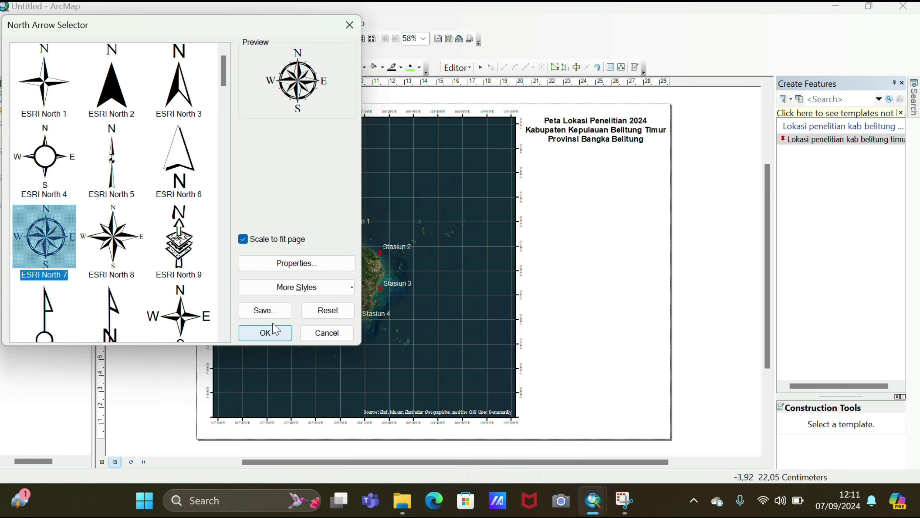
left_click(321, 264)
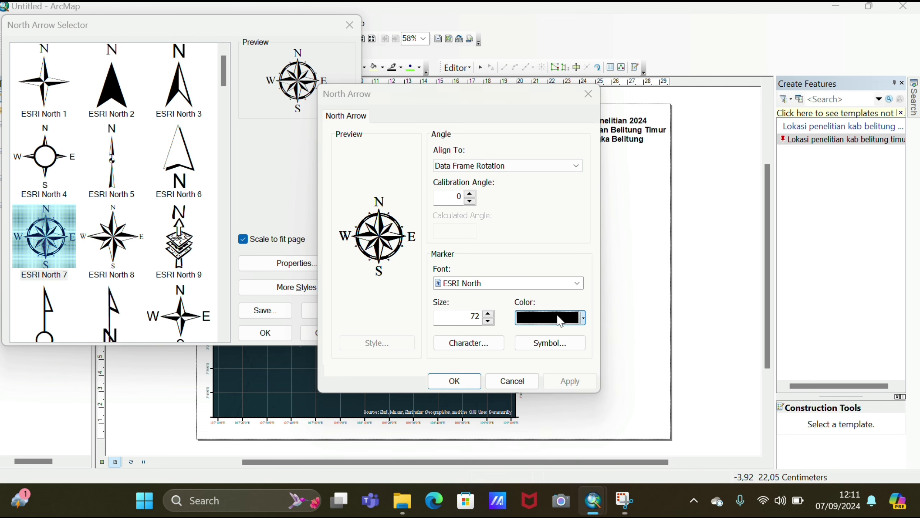
left_click(560, 317)
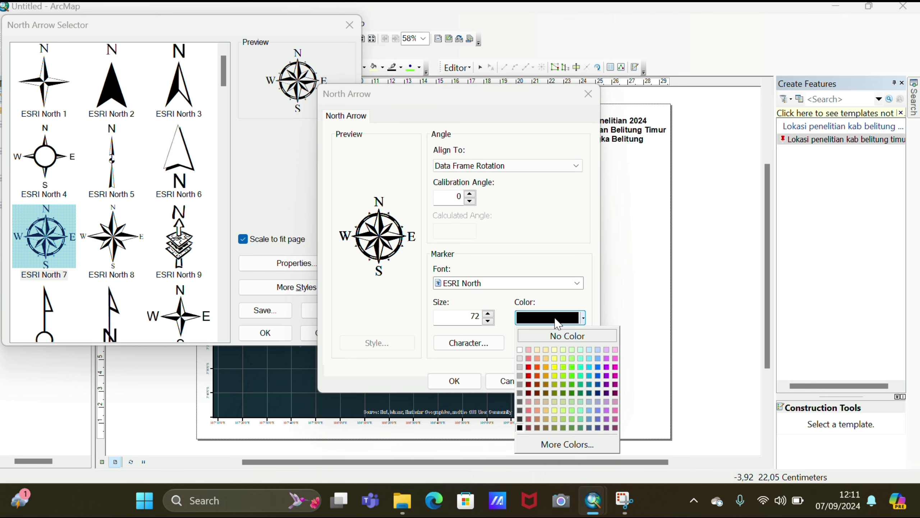
left_click(521, 349)
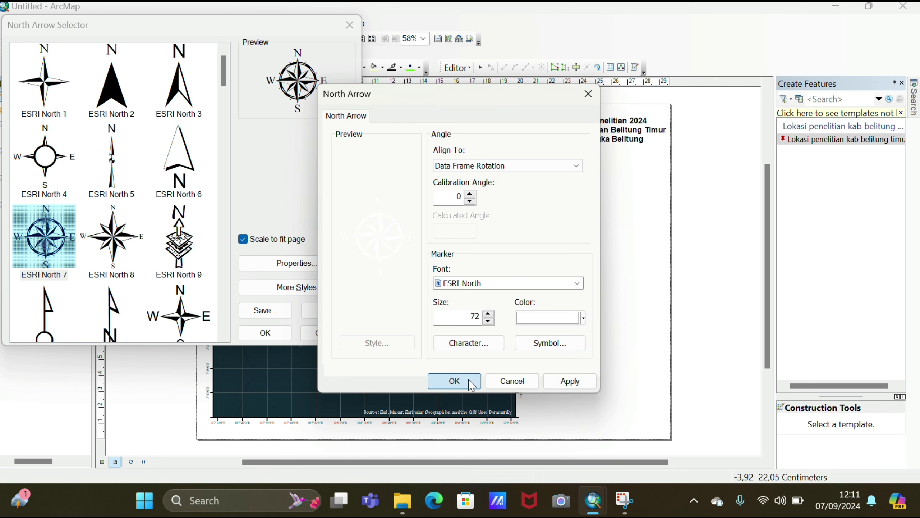
left_click(454, 381)
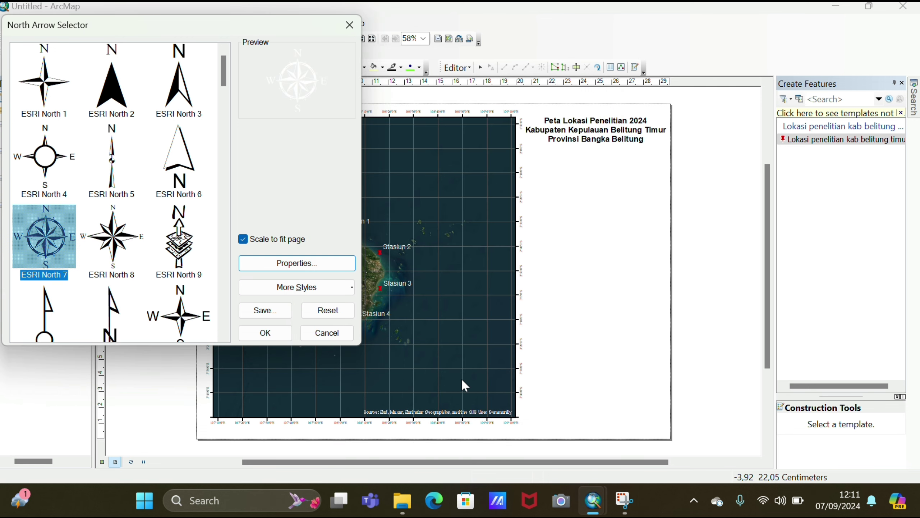
left_click(281, 336)
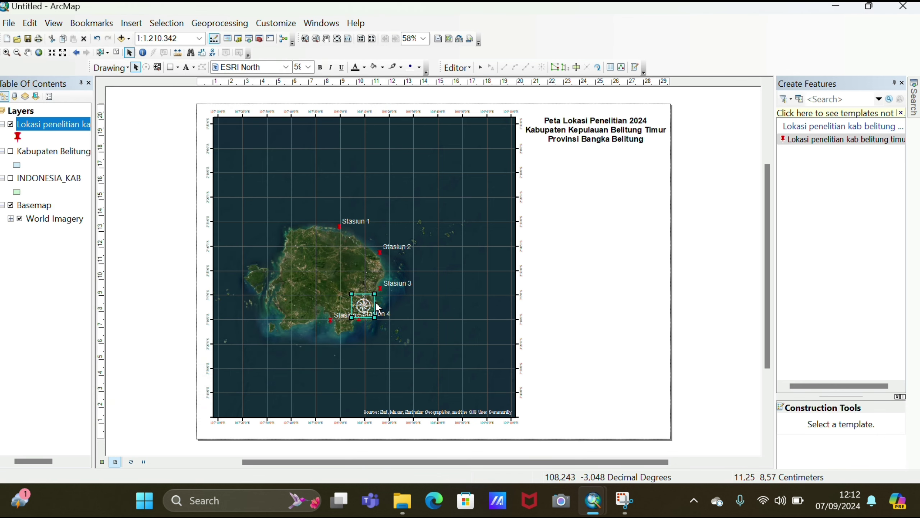
left_click_drag(364, 304, 459, 129)
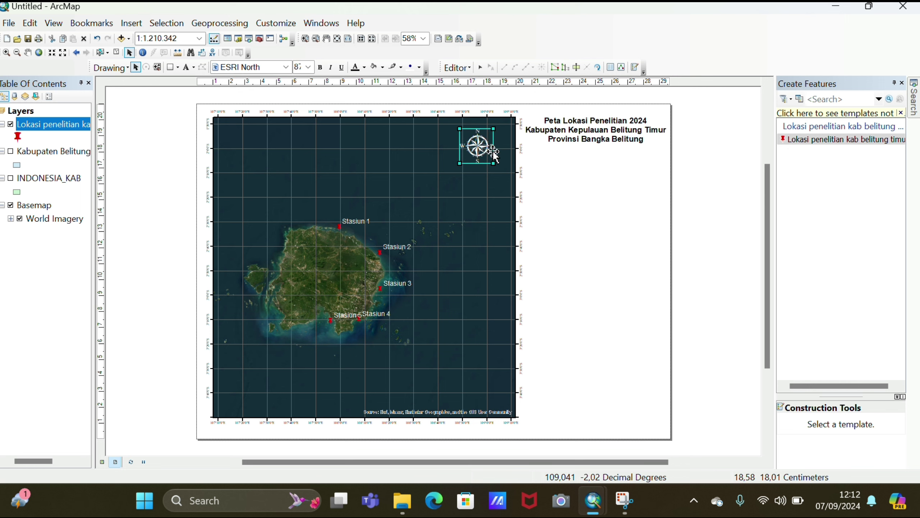
left_click(435, 130)
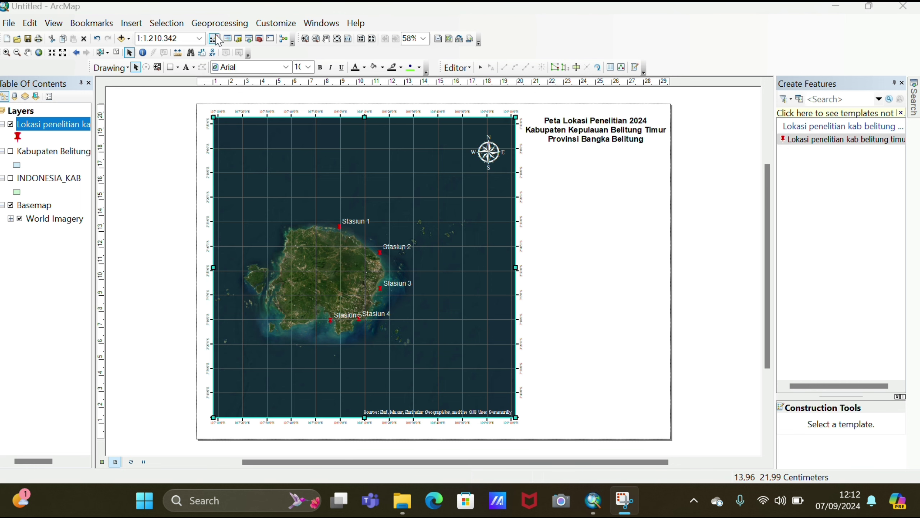
Insert an Alternating Scale Bar 2 with division units in Kilometers and place it below the map title.
left_click(132, 24)
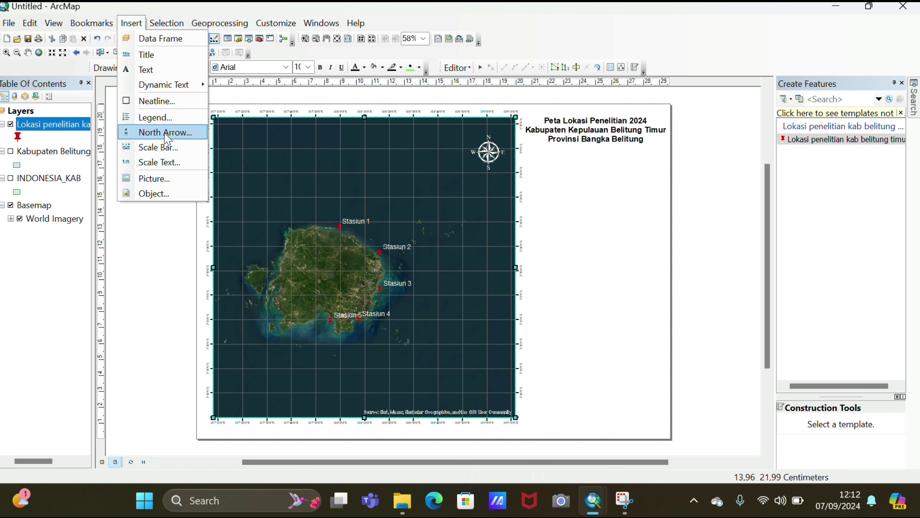
left_click(173, 150)
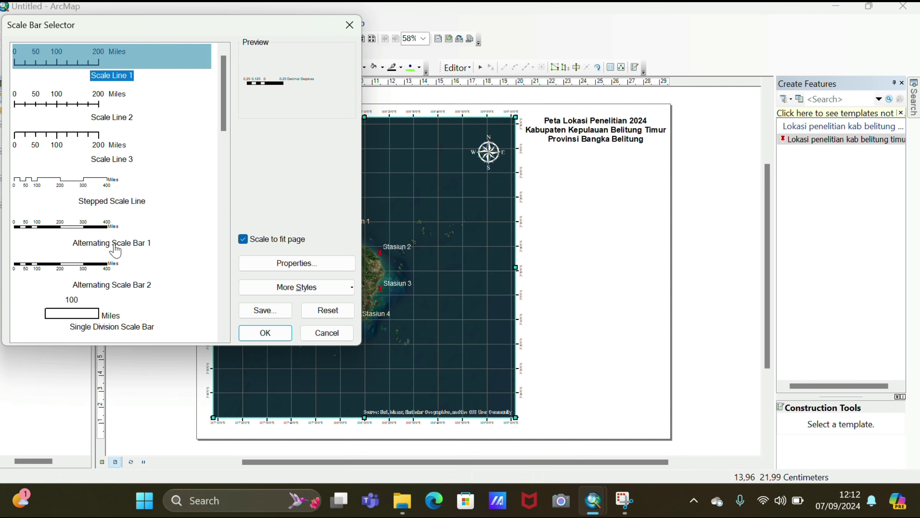
left_click(92, 272)
left_click(296, 263)
left_click(452, 276)
left_click(442, 333)
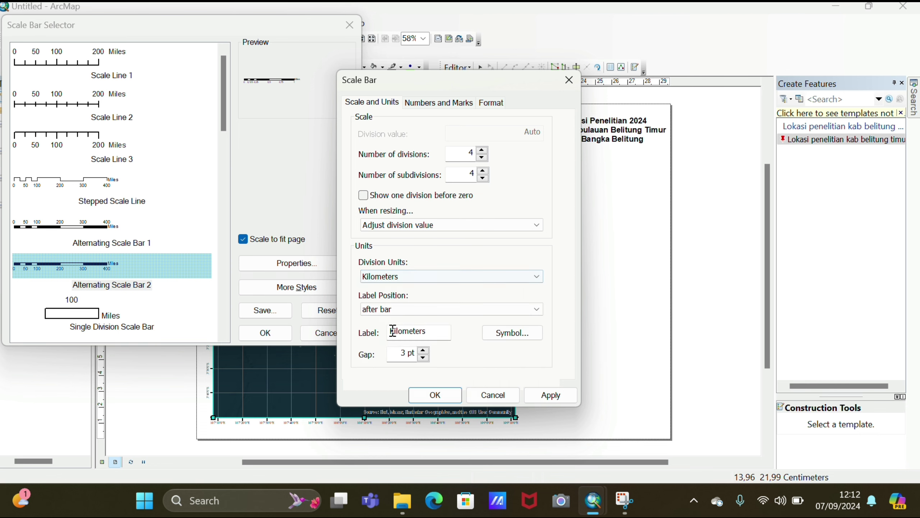
left_click(552, 396)
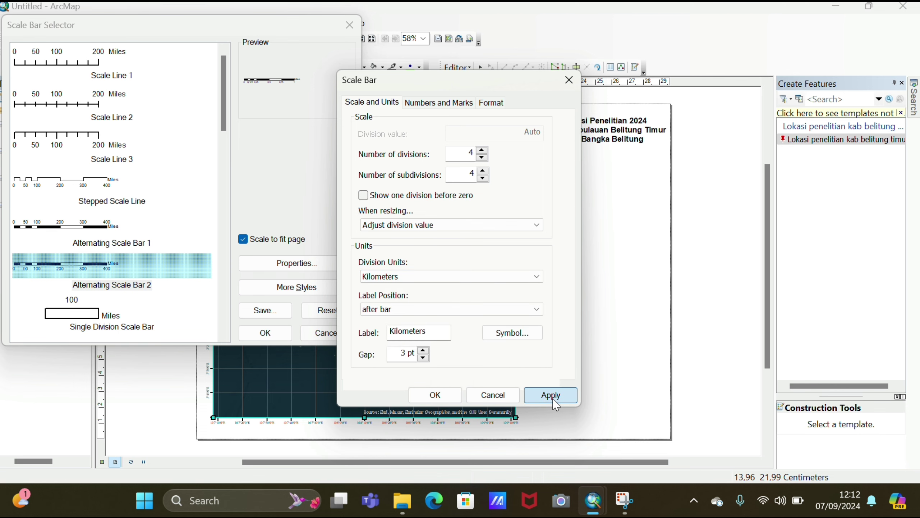
left_click(436, 396)
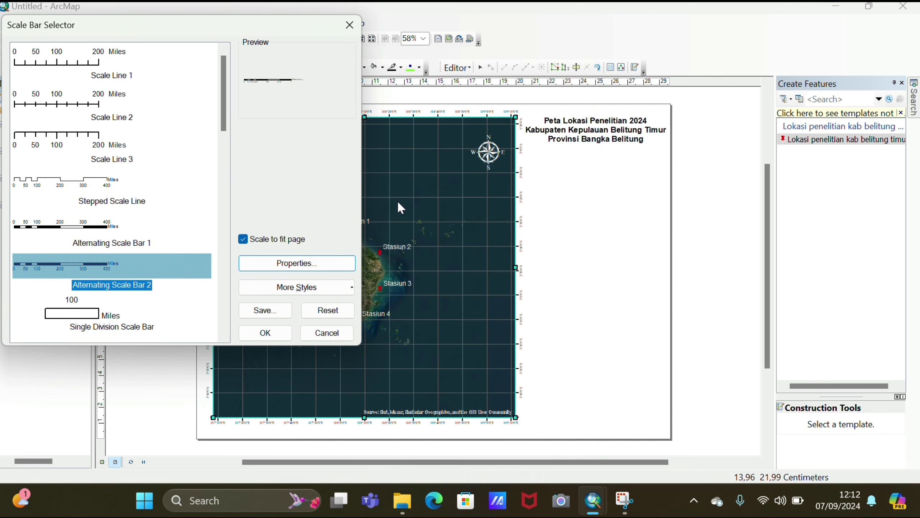
left_click(265, 333)
left_click_drag(449, 271, 625, 153)
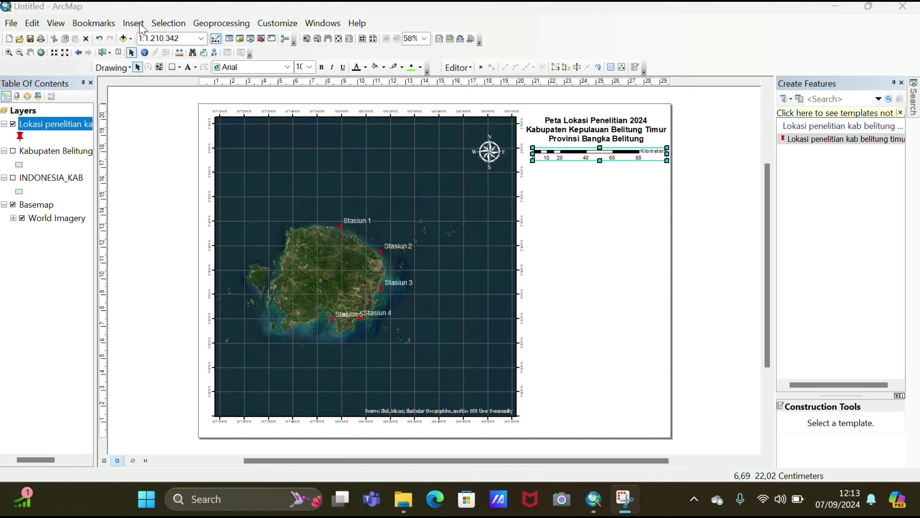
Insert a scale text in the Centimeters = Kilometers style and place it centred below the scale bar.
left_click(140, 25)
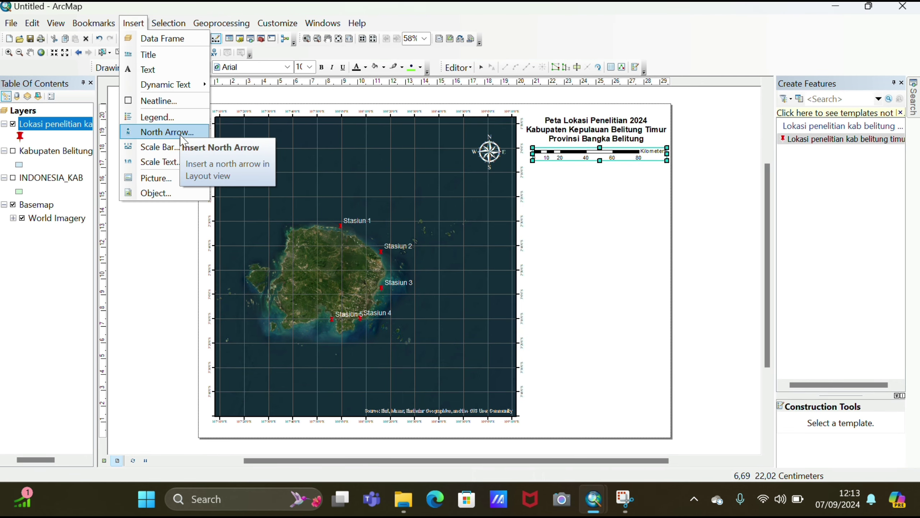
left_click(185, 166)
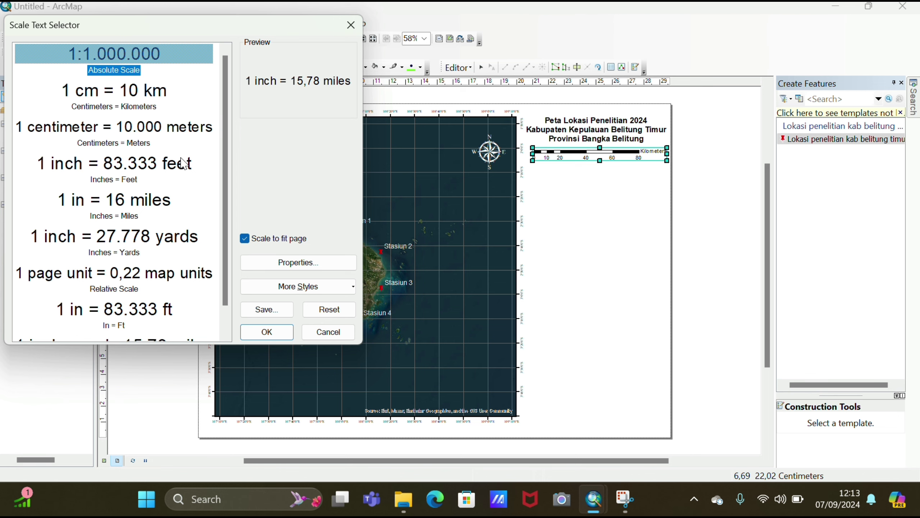
left_click(138, 104)
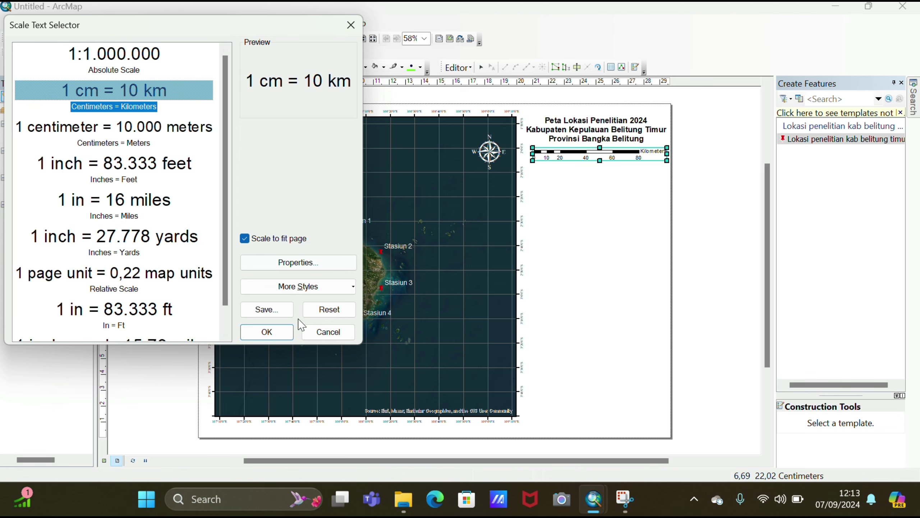
left_click(289, 337)
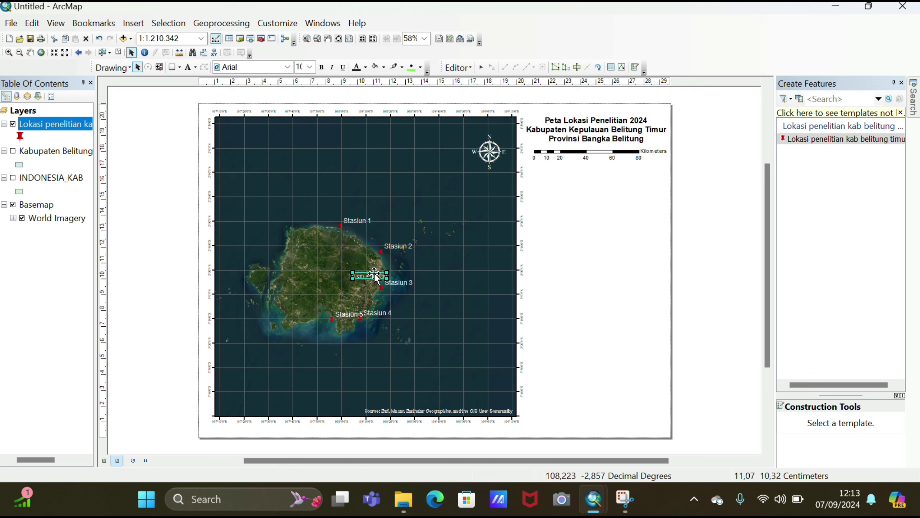
left_click_drag(375, 276, 602, 175)
left_click(213, 29)
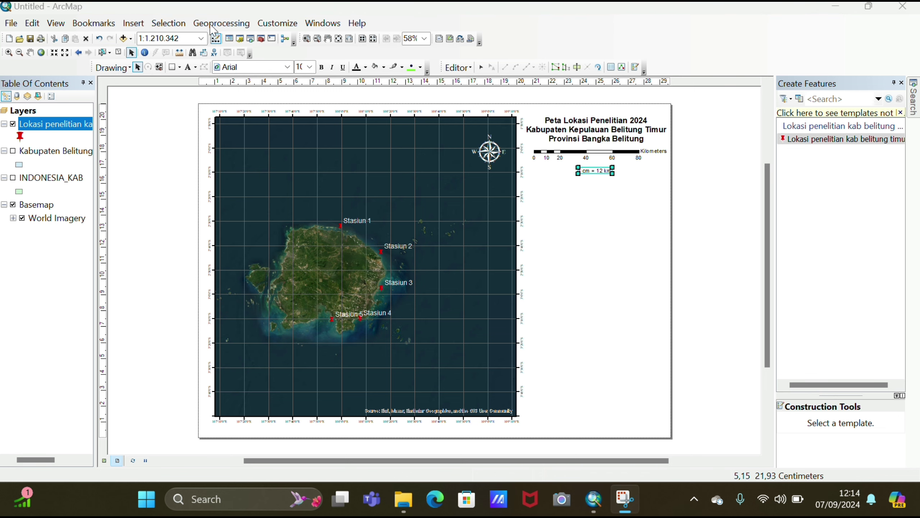
Start a legend limited to the research location layer, Kabupaten Belitung Timur and INDONESIA_KAB.
left_click(144, 24)
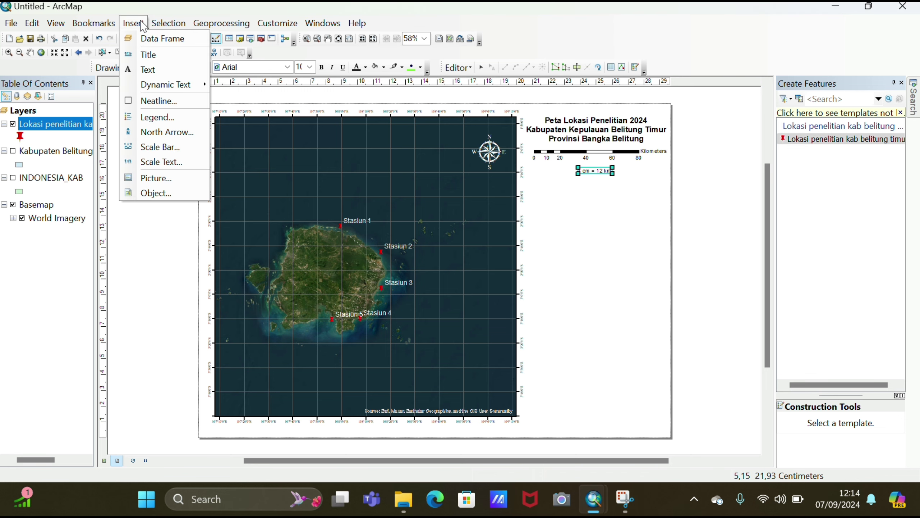
left_click(176, 117)
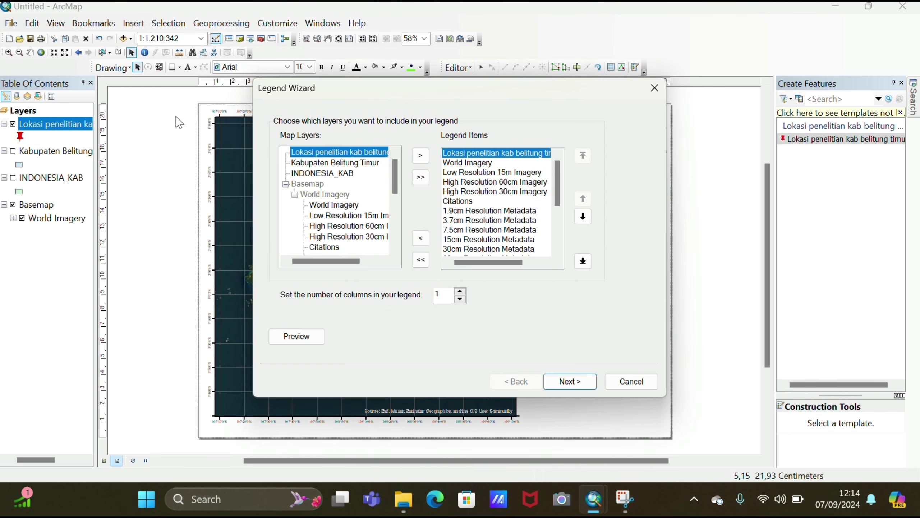
left_click(421, 260)
left_click(339, 152)
left_click(420, 156)
left_click(376, 163)
left_click(420, 155)
left_click(323, 173)
left_click(420, 156)
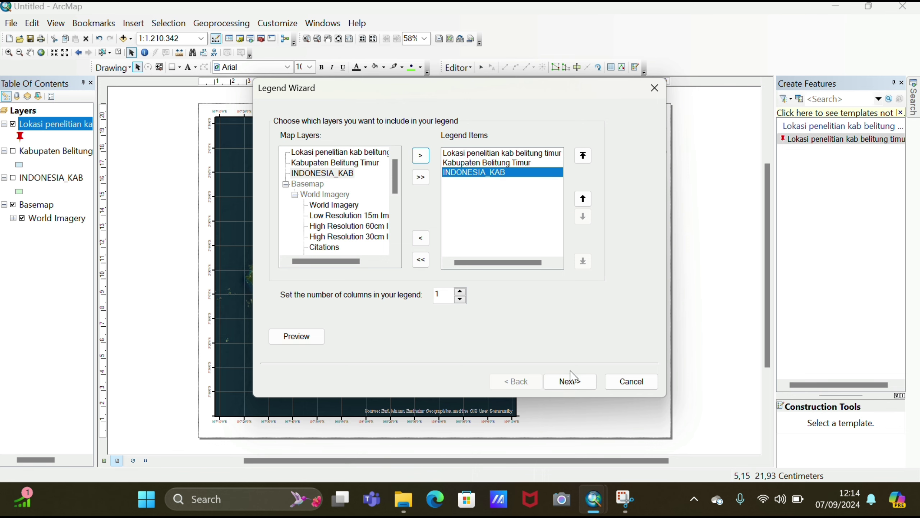
Finish the legend with the default title, frame and spacing settings and move it beneath the scale bar.
left_click(571, 382)
left_click(571, 383)
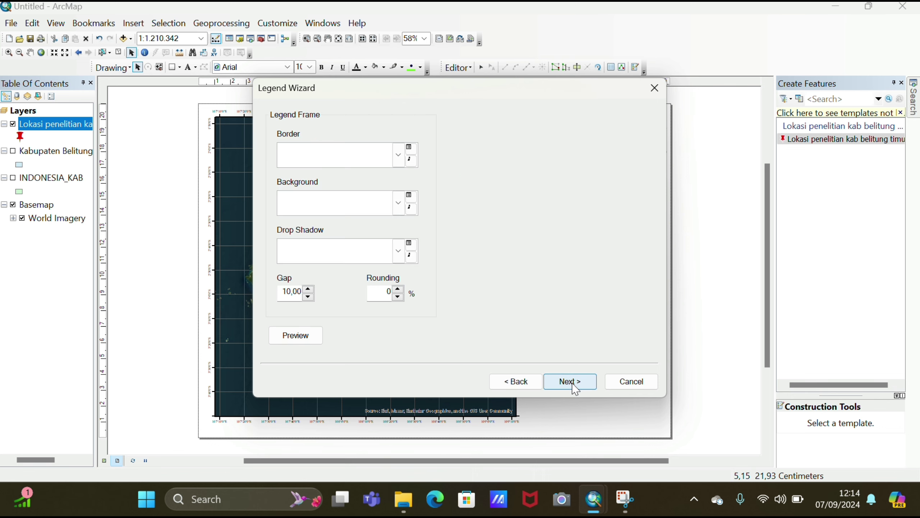
left_click(571, 382)
left_click(570, 381)
left_click(569, 382)
left_click_drag(413, 307, 587, 192)
Turn on the Kabupaten Belitung Timur and INDONESIA_KAB layers and shift the legend clear of the scale text.
left_click(12, 150)
left_click(13, 178)
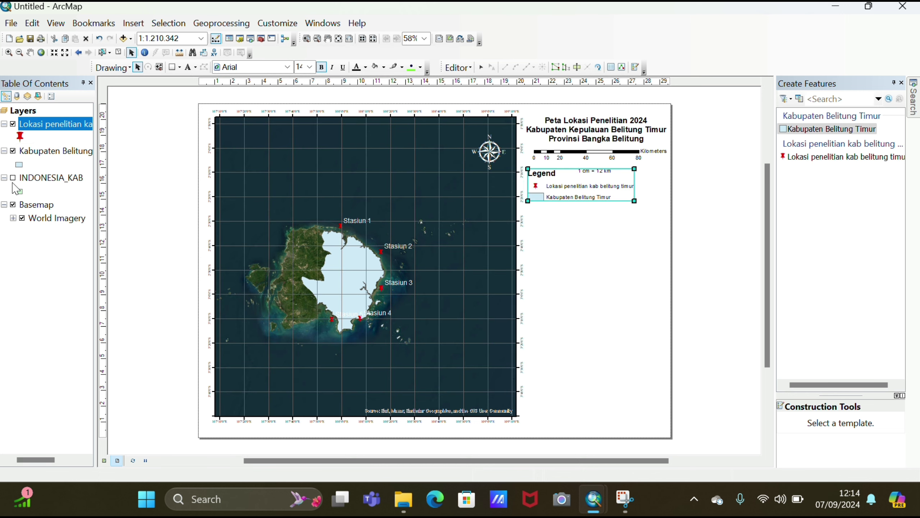
scroll(602, 213, "down", 1)
left_click_drag(593, 188, 628, 220)
Insert a new data frame below the legend and add INDONESIA_KAB.shp to it as an inset map.
left_click(134, 23)
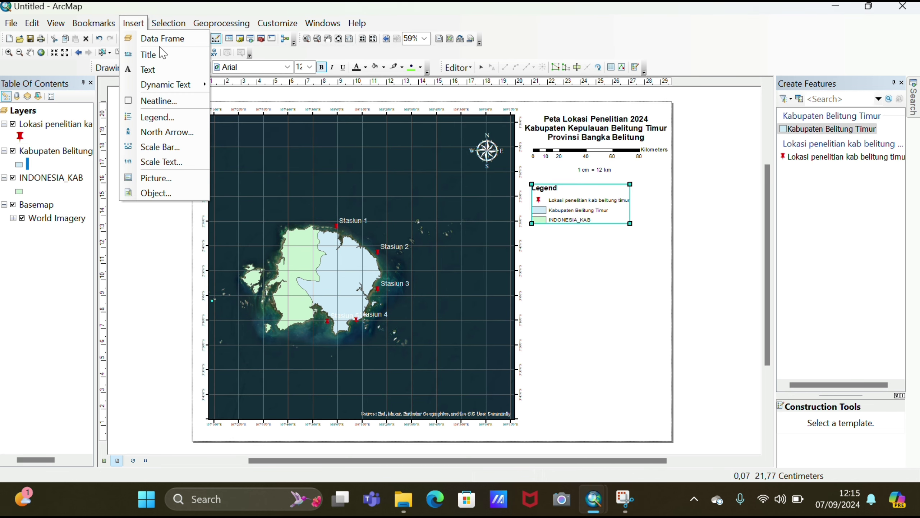
left_click(150, 35)
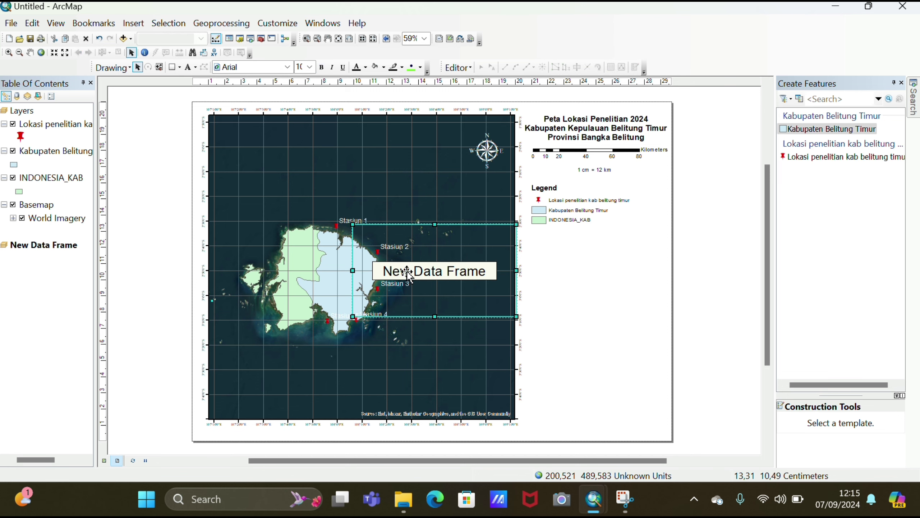
mouse_move(428, 277)
left_mouse_down()
mouse_move(624, 299)
mouse_move(585, 291)
left_mouse_up()
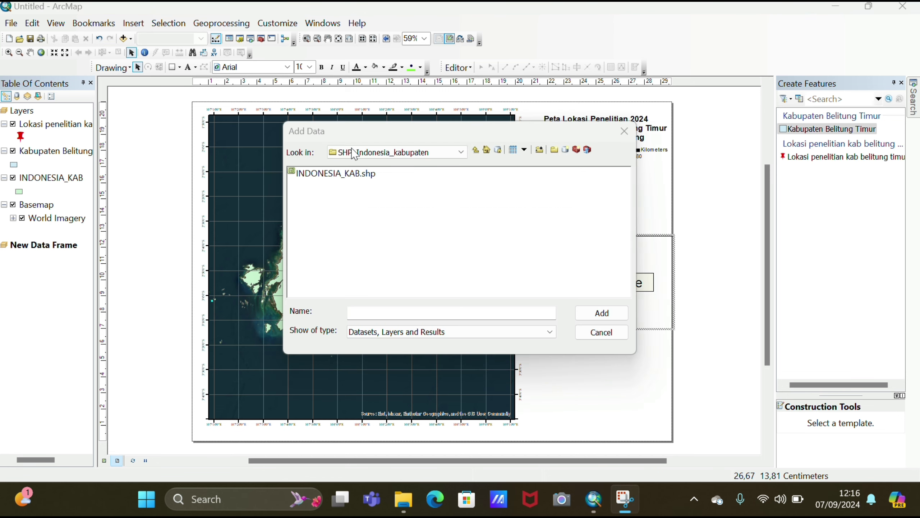
left_click(352, 171)
left_click(601, 312)
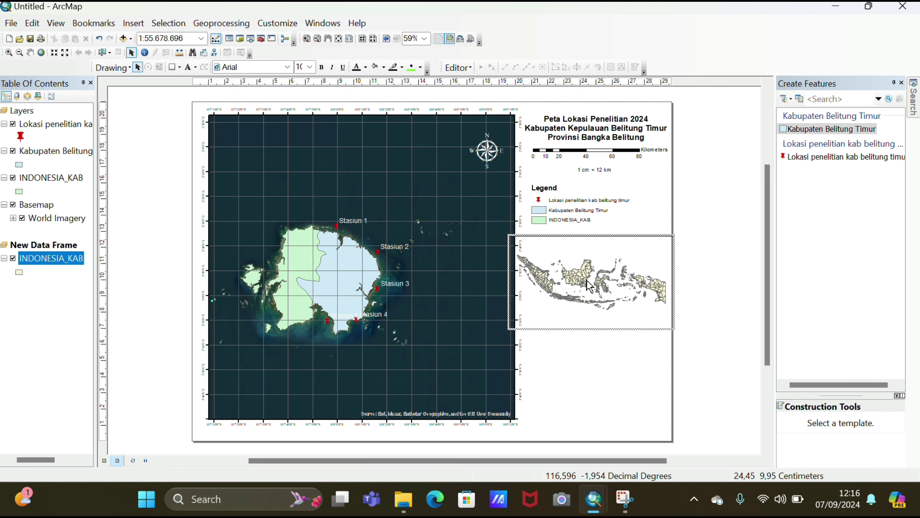
Set the inset map's graticule labels to Times New Roman with vertical orientation on the left and right axes.
left_click(611, 289)
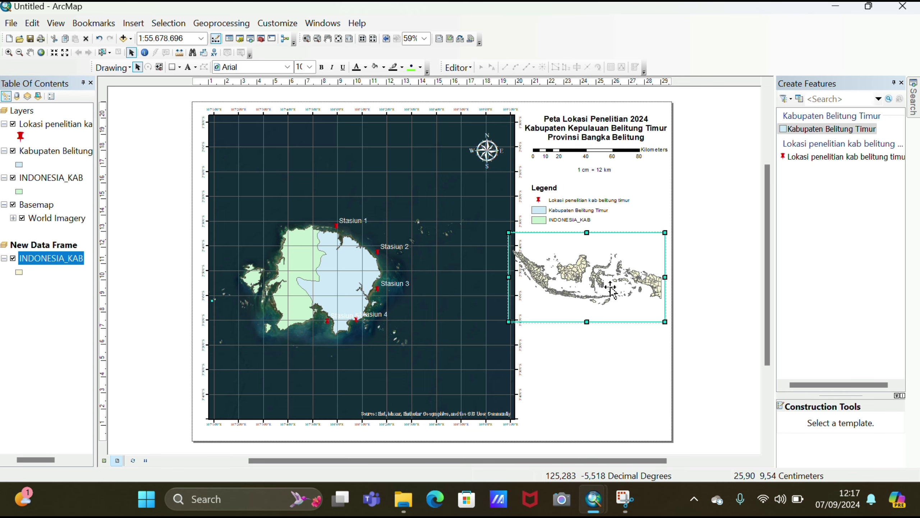
right_click(624, 287)
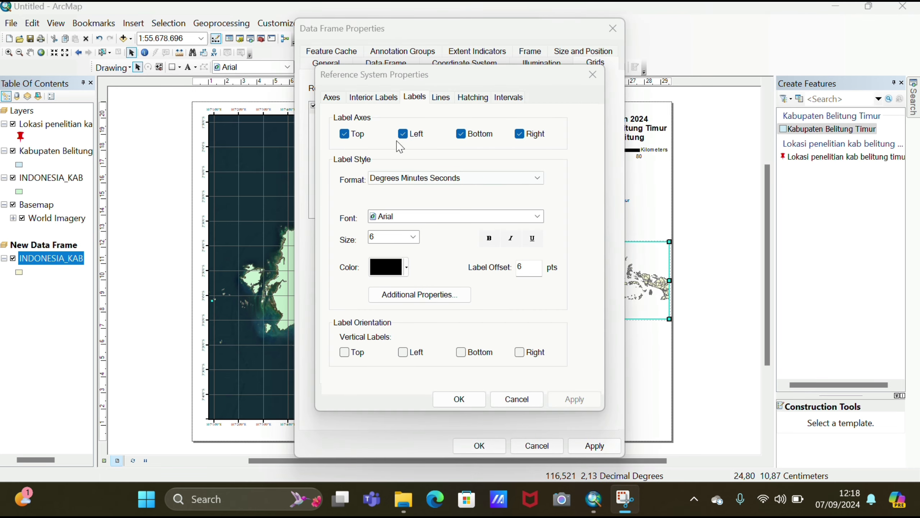
left_click(523, 353)
left_click(404, 352)
left_click(436, 216)
key("t")
key("t")
key("t")
left_click(444, 277)
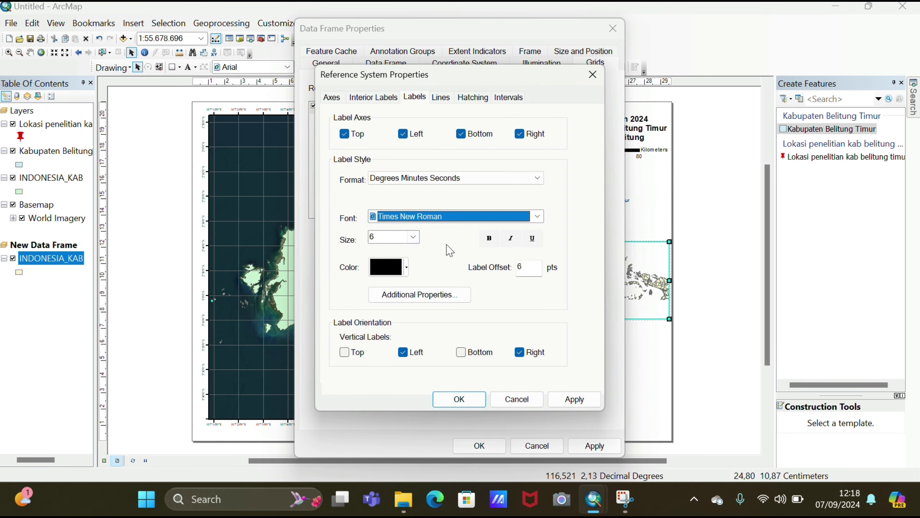
Set the inset graticule interval to 20 on both the X and Y axes and apply the grid.
left_click(509, 97)
left_click(456, 135)
type("20")
left_click(464, 156)
type("20")
key("Return")
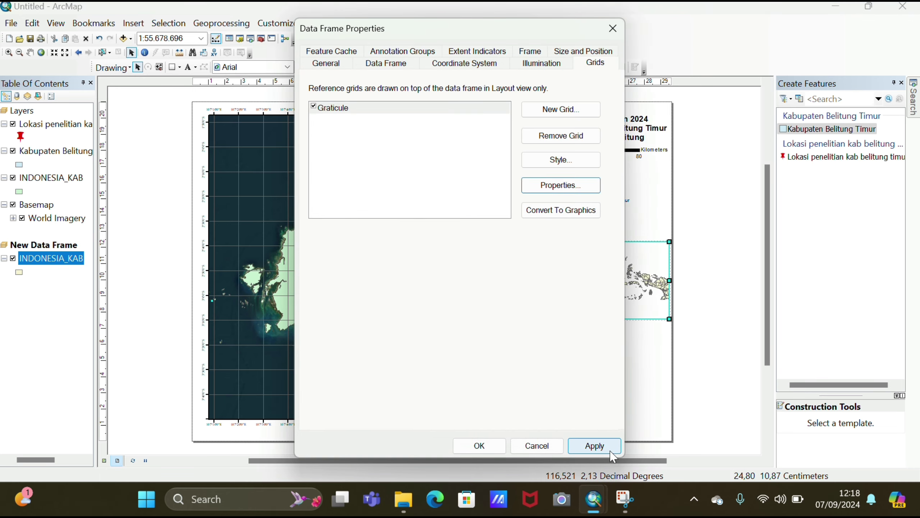
key("Return")
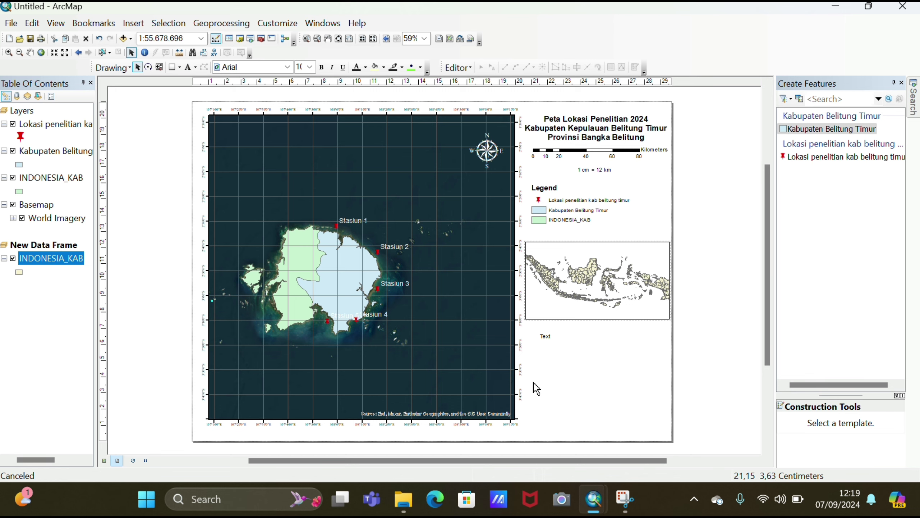
Replace the placeholder text below the inset with "Sumber Peta : 1. BaseMap ESRI, 2. Data SHP Indonesia Kabupaten, 3. Tahun Pembuatan 2024" on three lines.
left_click(547, 336)
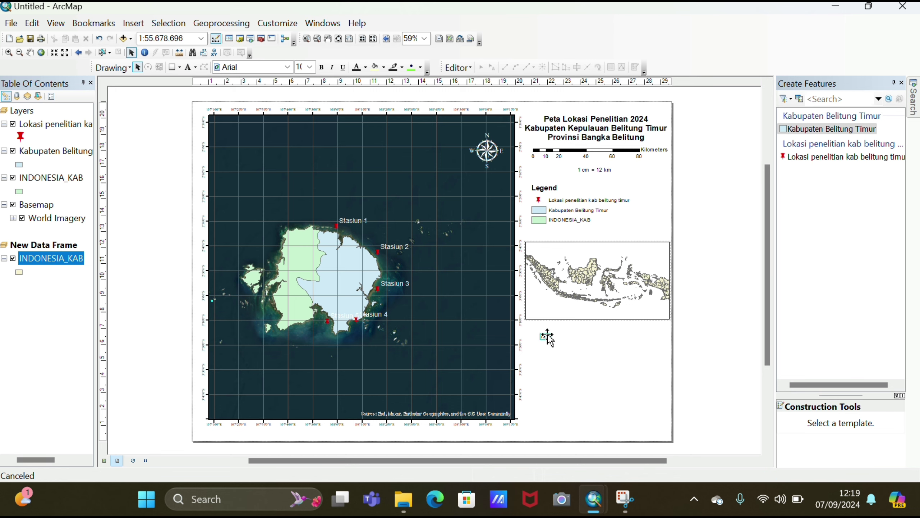
double_click(547, 336)
type("Sumber Peta")
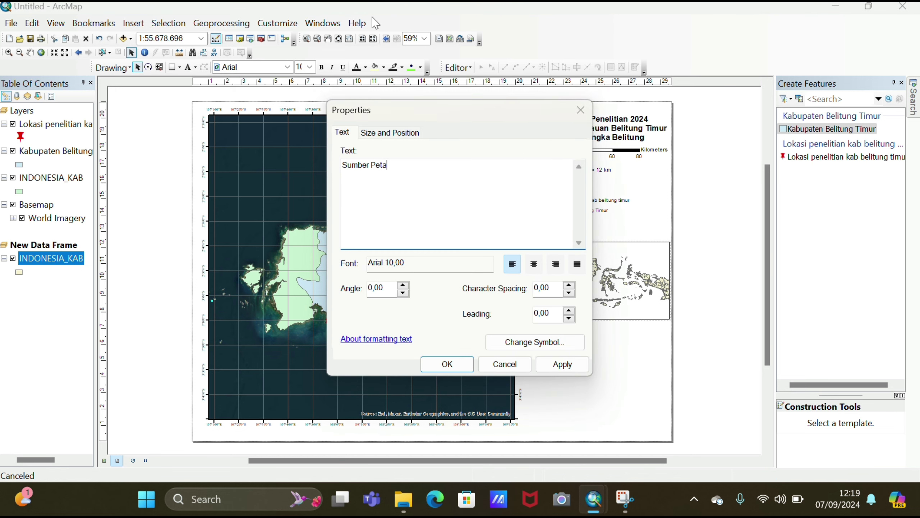
left_click(413, 168)
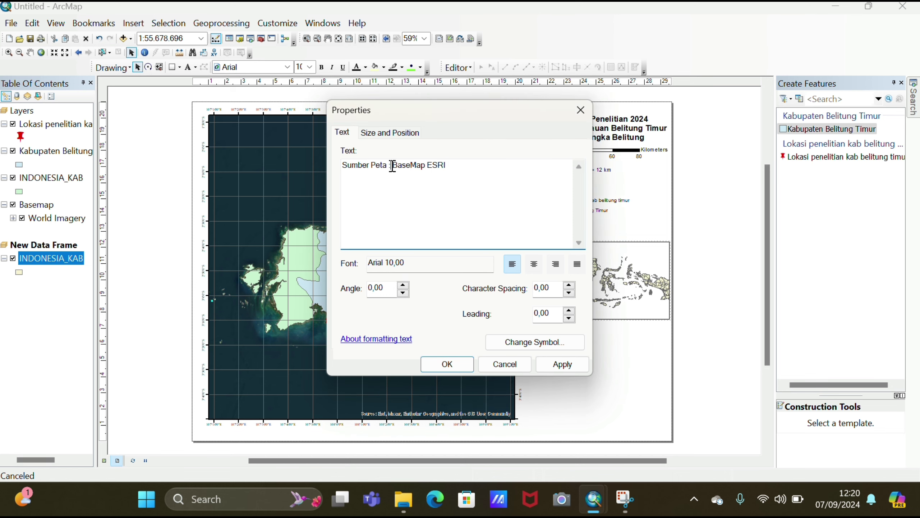
type("1.")
key("Tab")
left_click(427, 179)
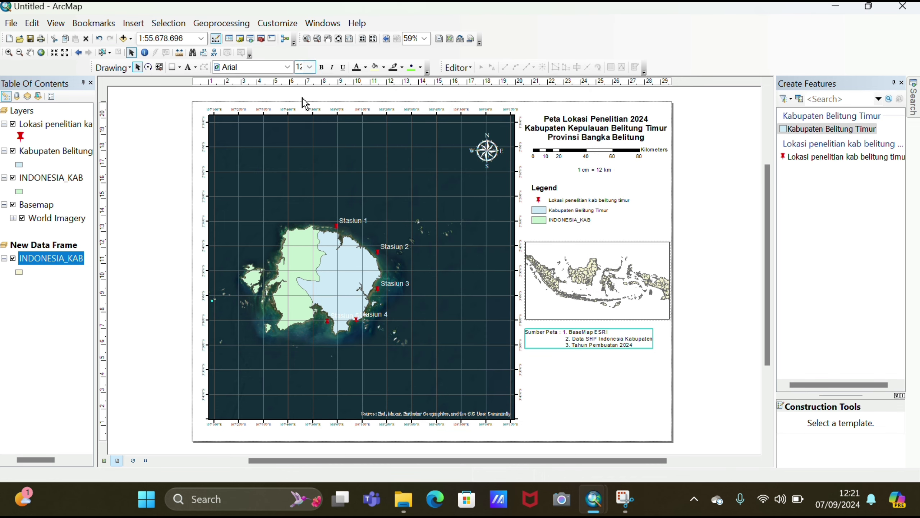
Adjust the font size of the map-source text so it fits beneath the inset map.
mouse_move(654, 349)
left_mouse_down()
mouse_move(682, 355)
mouse_move(669, 350)
left_mouse_up()
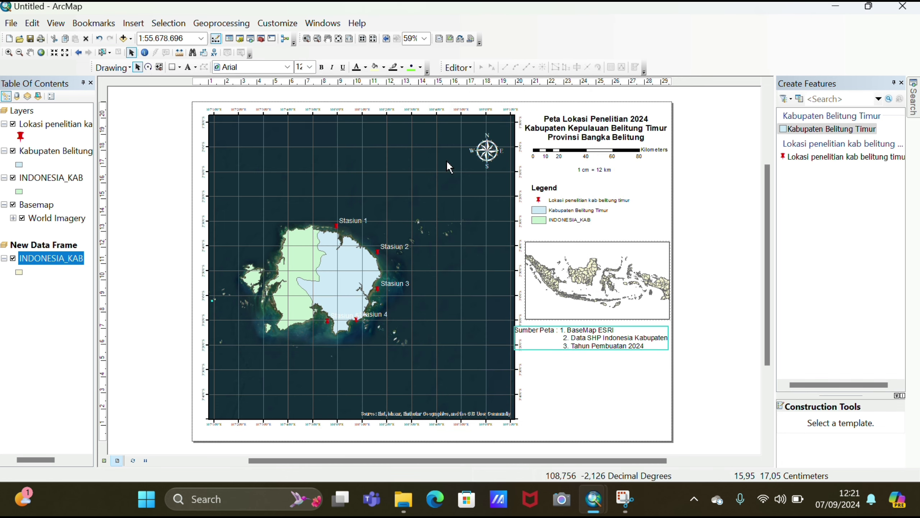
left_click(310, 67)
left_click(304, 78)
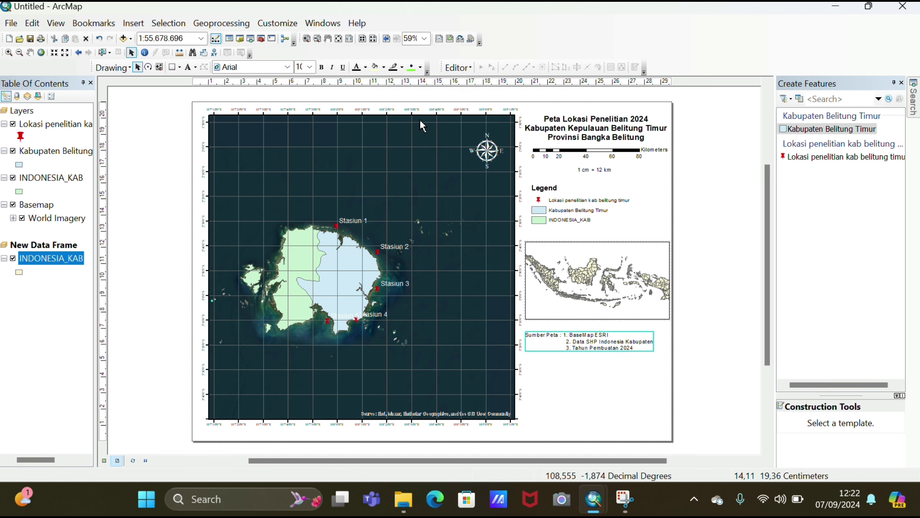
Insert the Universitas Riau logo picture, shrink it and place it below the map-source text.
left_click(133, 23)
left_click(153, 179)
left_click(625, 354)
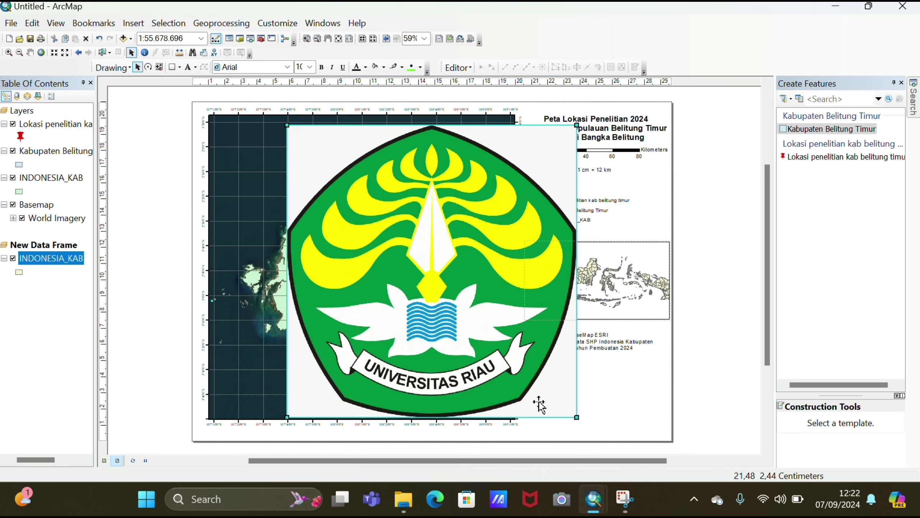
left_click_drag(577, 417, 331, 170)
left_click_drag(305, 135, 547, 385)
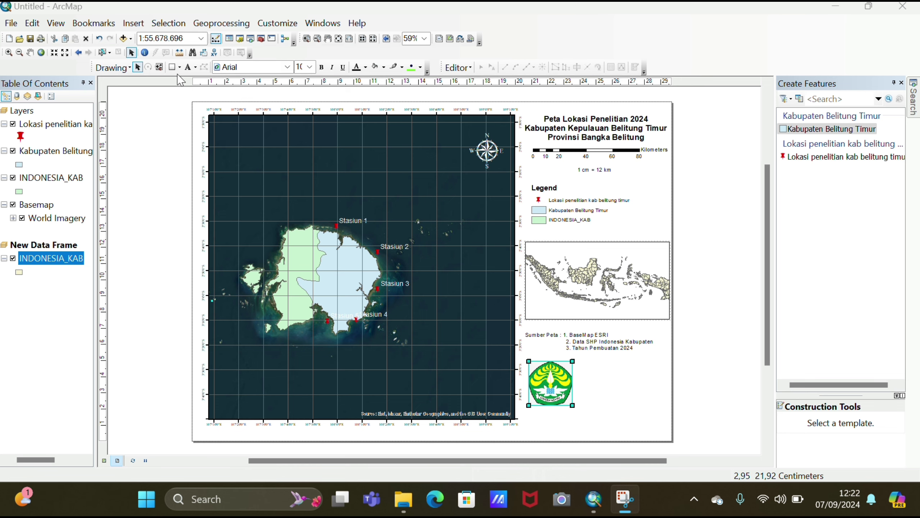
Add a text element beside the logo with the author's name, student number, group and session details and the additional name.
left_click(187, 67)
left_click(592, 369)
double_click(597, 368)
key("BackSpace")
type("Rahmat Ard")
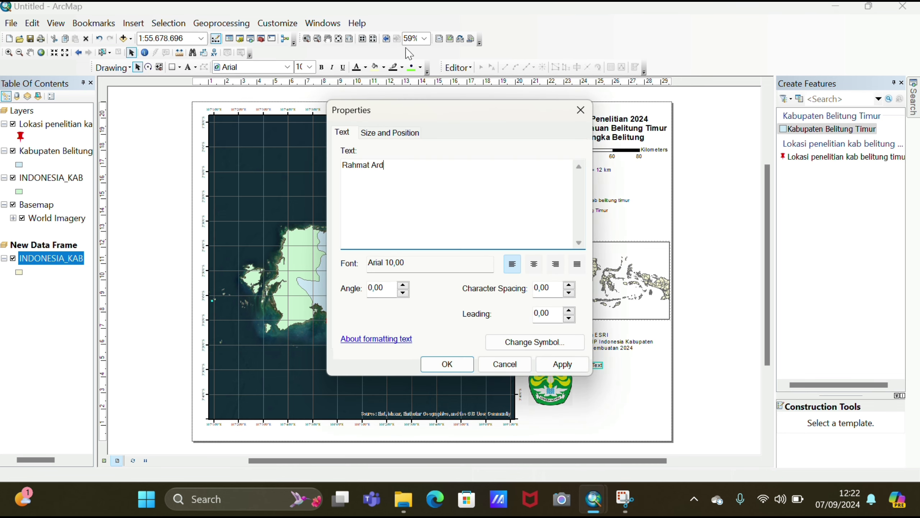
key("ctrl+v")
left_click(448, 363)
Move the author details next to the university logo and adjust their font size.
left_click_drag(627, 356, 612, 385)
left_click(310, 67)
left_click(301, 120)
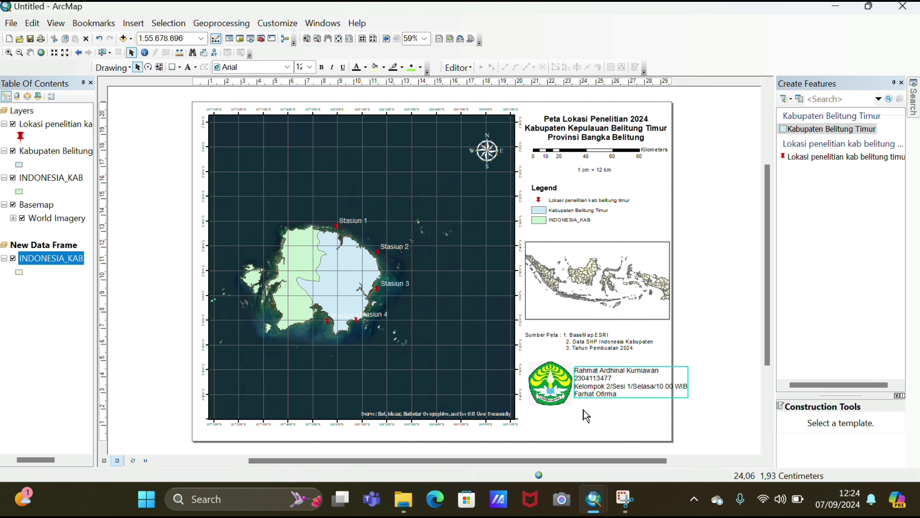
Shrink the university logo slightly and shift it and the author details toward the main map to fit the page.
left_click(549, 386)
left_click_drag(549, 382, 548, 383)
left_click_drag(608, 387, 602, 389)
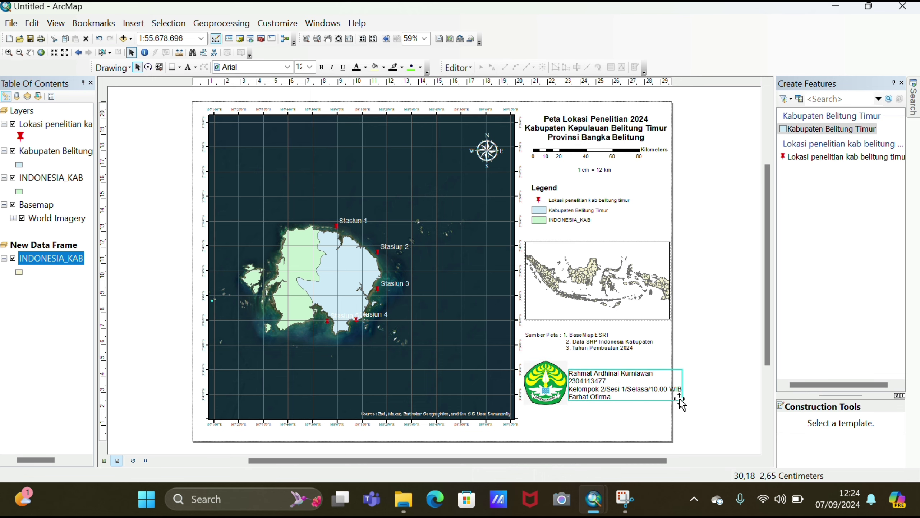
left_click(540, 393)
left_click_drag(567, 361, 556, 369)
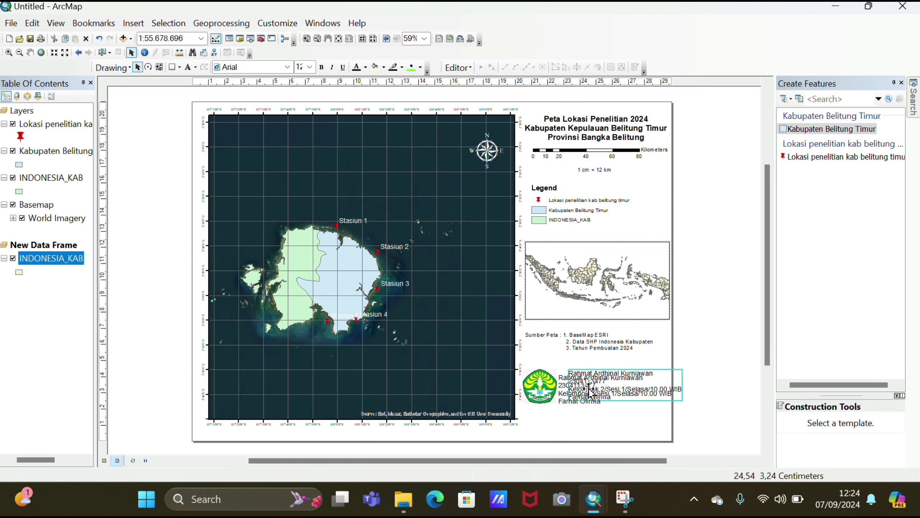
left_click_drag(616, 385, 607, 387)
key("super+shift+s")
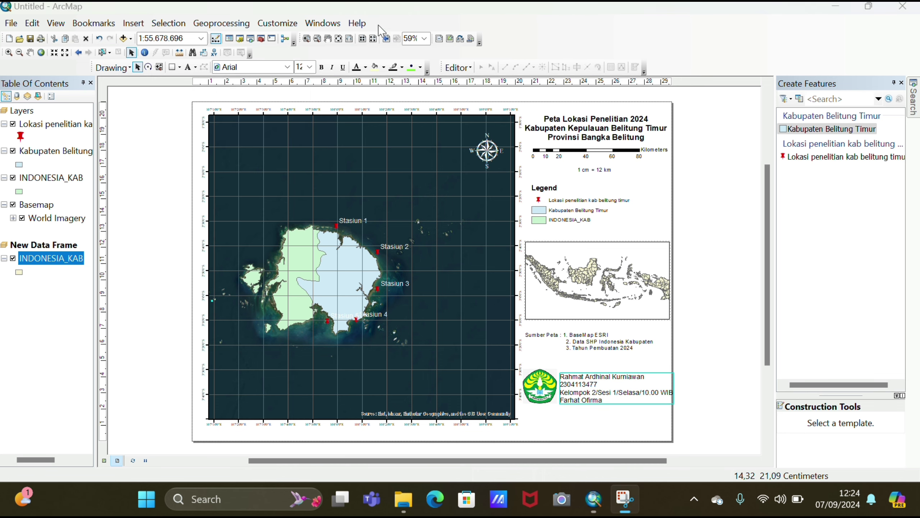
Draw a rectangle about 9.4 by 4.2 cm around the title and scale elements and remove its fill color.
left_click(179, 67)
left_click(205, 81)
left_click_drag(518, 111, 670, 179)
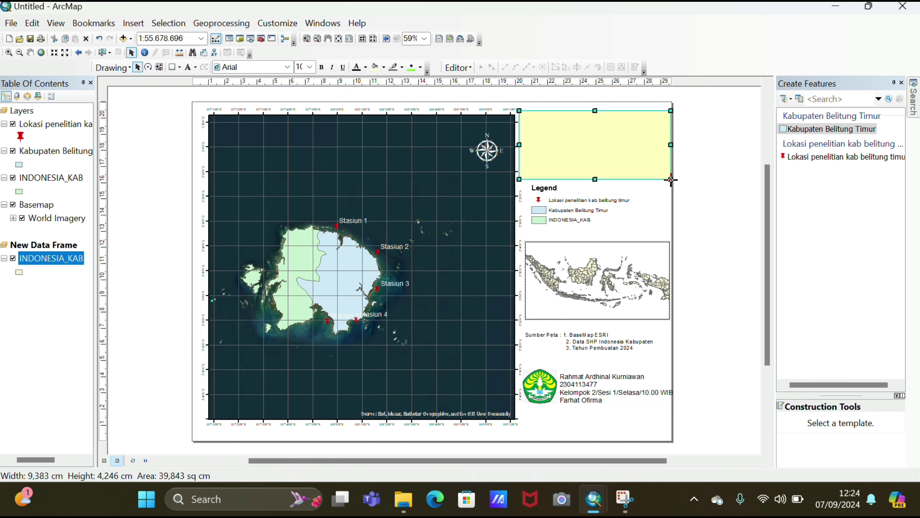
right_click(629, 150)
left_click(678, 378)
left_click(422, 185)
left_click(445, 202)
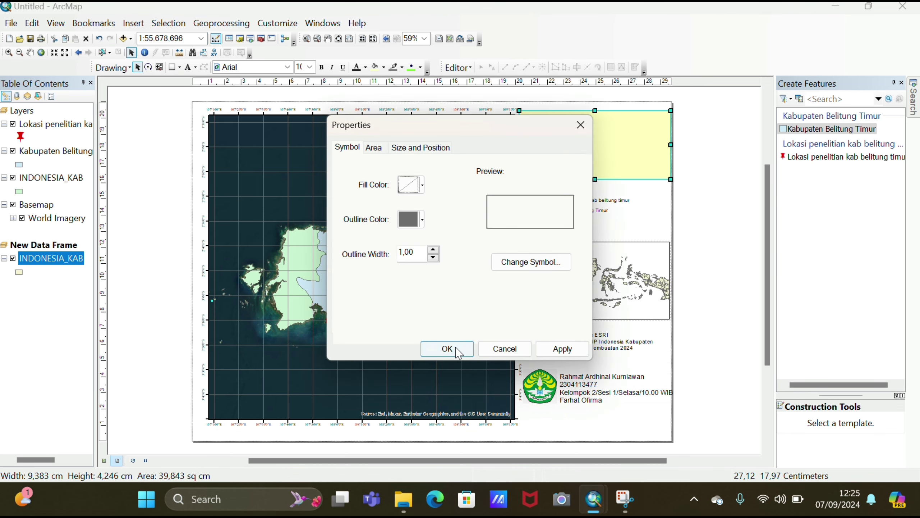
left_click(447, 349)
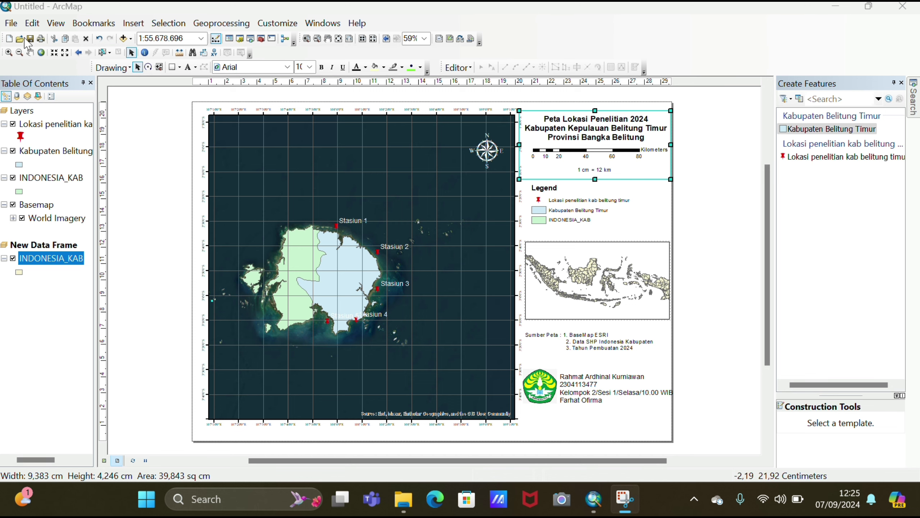
left_click(11, 23)
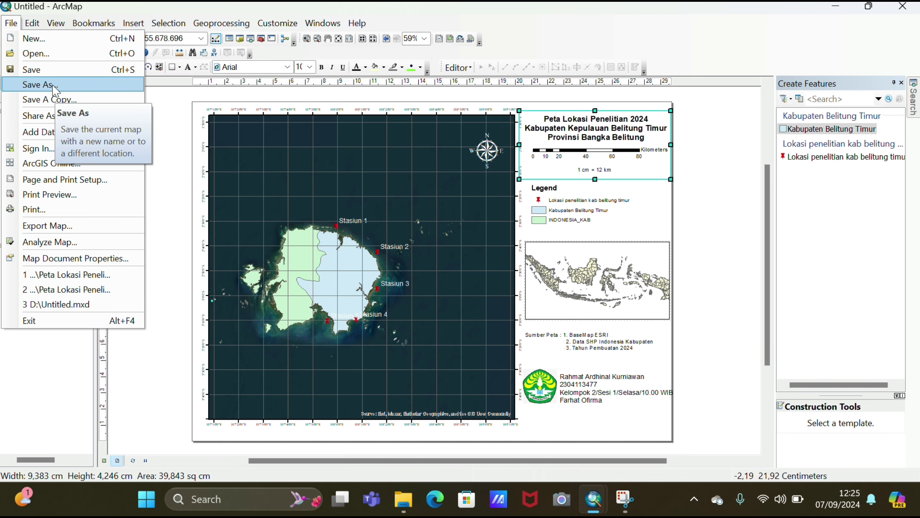
left_click(183, 167)
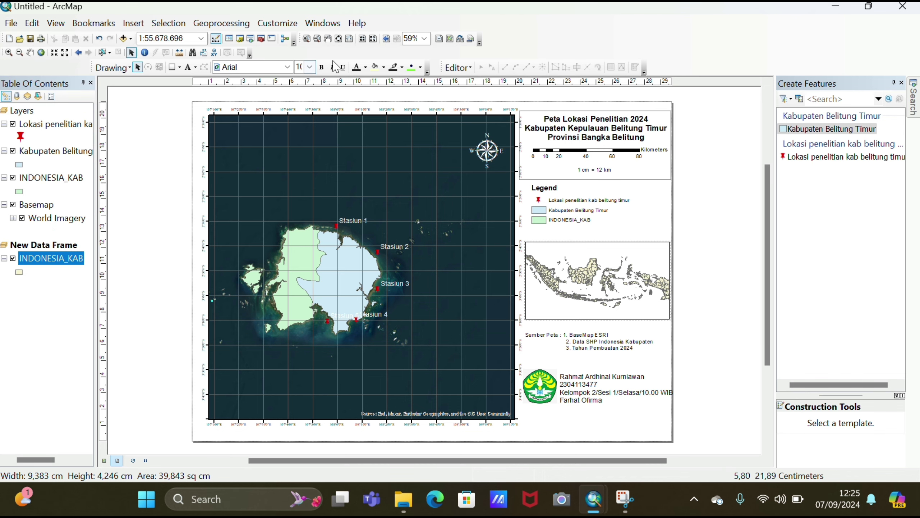